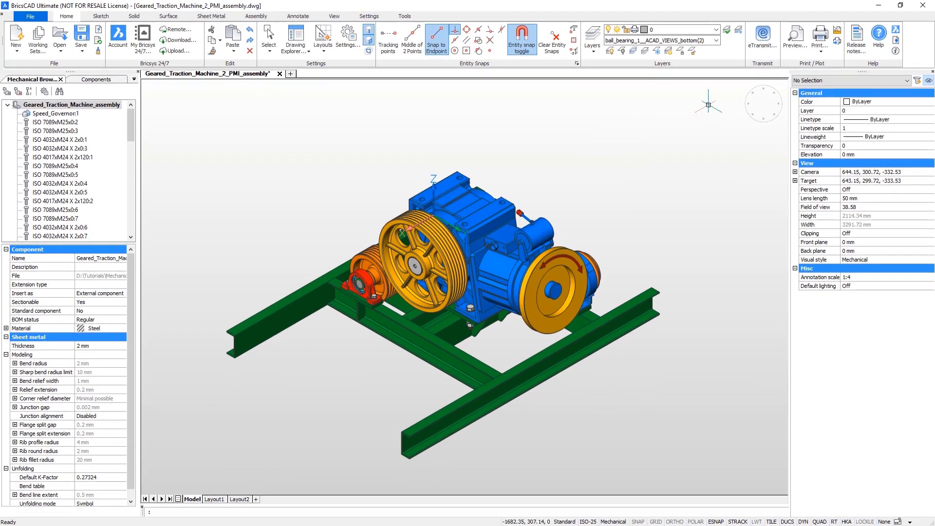
- Switch to an orthographic side view using the Back face of the LookFrom widget
{"action": "left_click", "coordinate": [744, 97]}
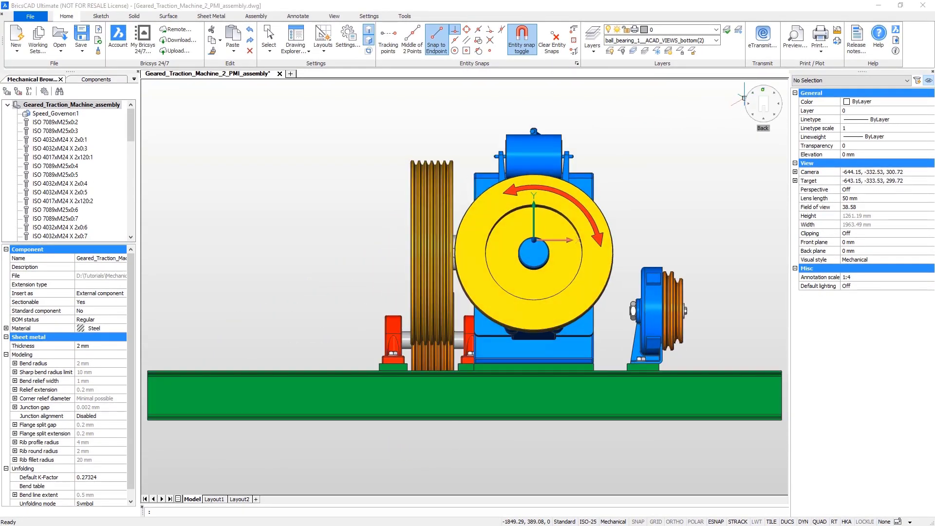
- Draw the side profile polyline: 700 up, 700 across, 450 slanted, down to the base frame
{"action": "left_click", "coordinate": [101, 16]}
{"action": "type", "text": "45"}
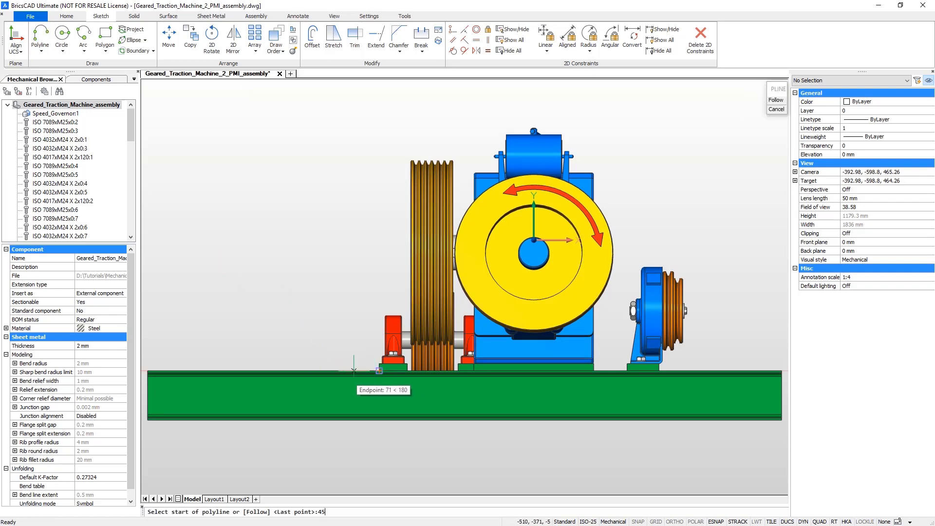
{"action": "key", "text": "Return"}
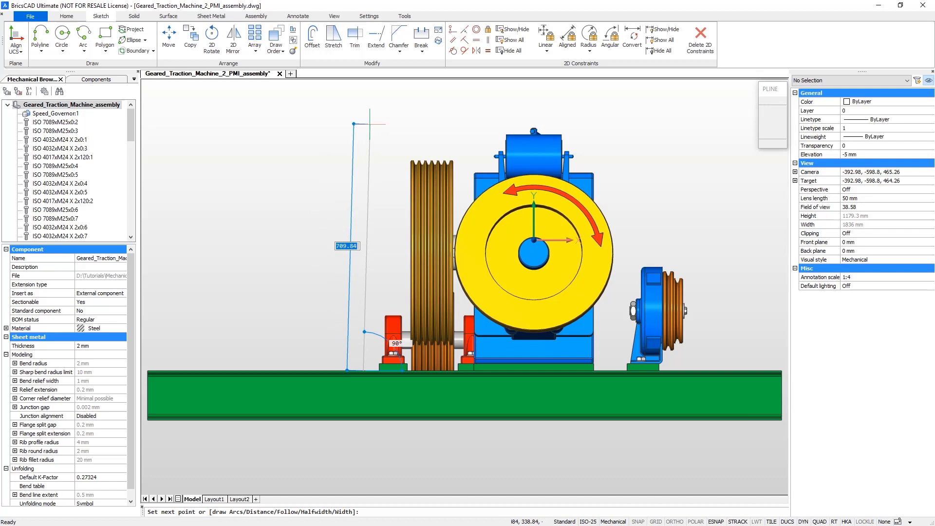
{"action": "key", "text": "Return"}
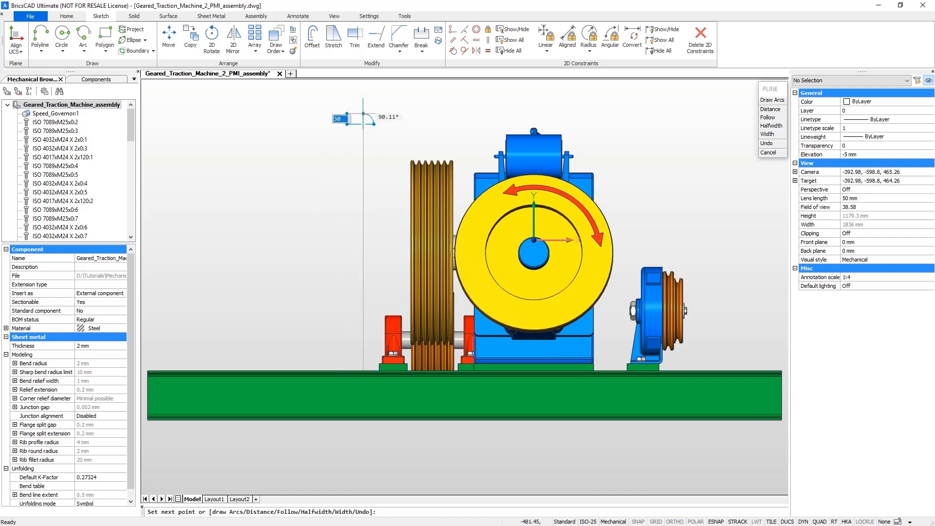
{"action": "type", "text": "00"}
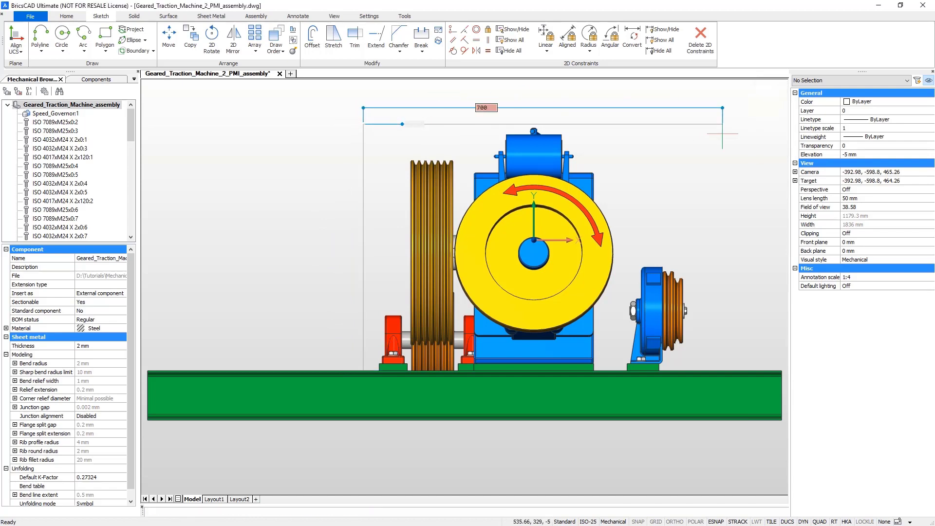
{"action": "key", "text": "Return"}
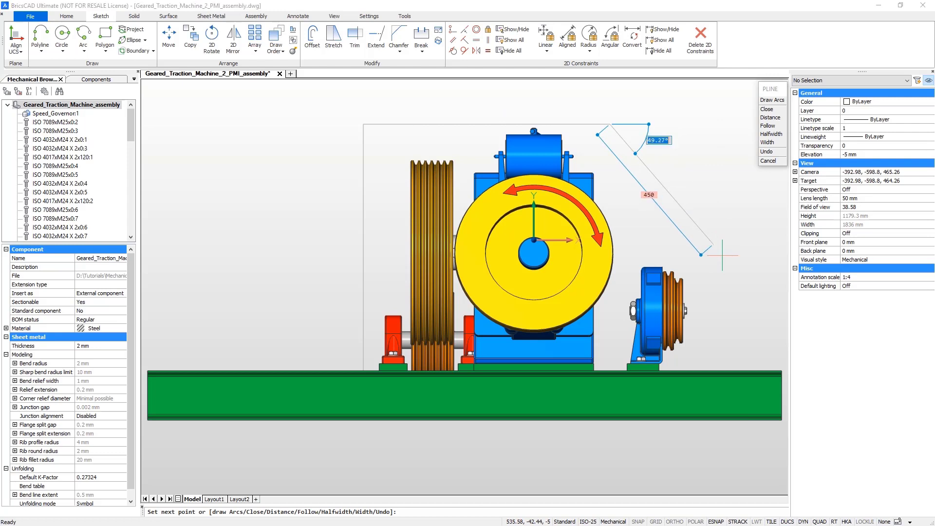
{"action": "type", "text": "0"}
{"action": "key", "text": "Return"}
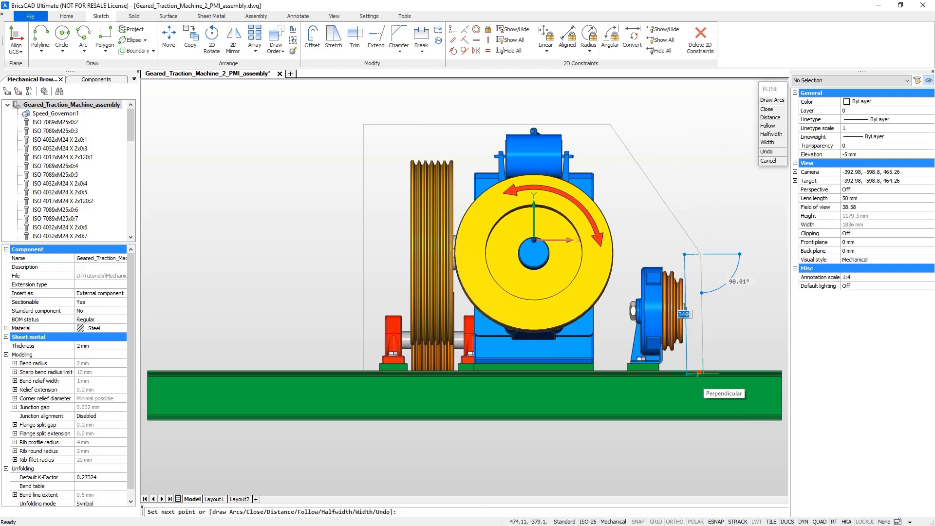
{"action": "left_click", "coordinate": [700, 371]}
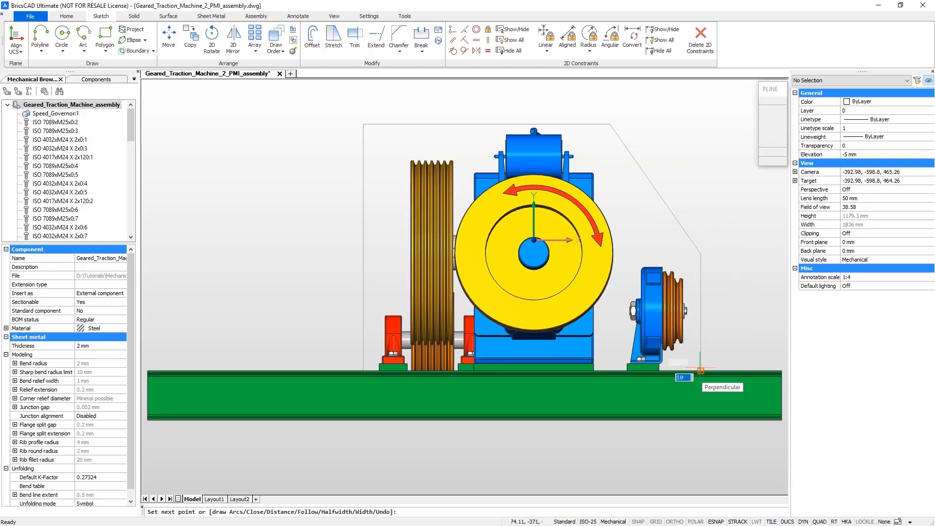
{"action": "key", "text": "Return"}
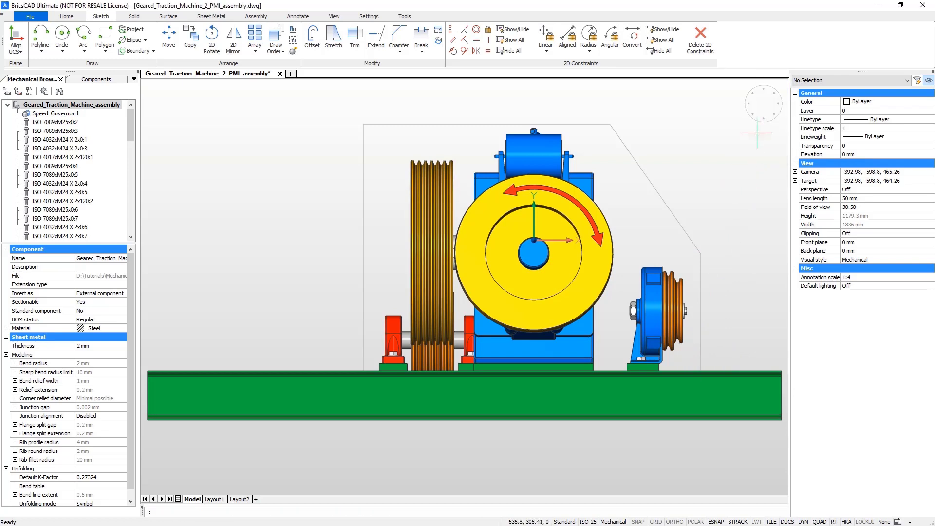
- Move the side profile polyline 1000 mm to the far end of the machine
{"action": "mouse_move", "coordinate": [468, 241]}
{"action": "middle_mouse_down", "text": "shift"}
{"action": "mouse_move", "coordinate": [504, 142]}
{"action": "mouse_move", "coordinate": [394, 202]}
{"action": "middle_mouse_up", "text": "shift"}
{"action": "scroll", "coordinate": [504, 142], "scroll_direction": "down", "scroll_amount": 3}
{"action": "left_click", "coordinate": [379, 208]}
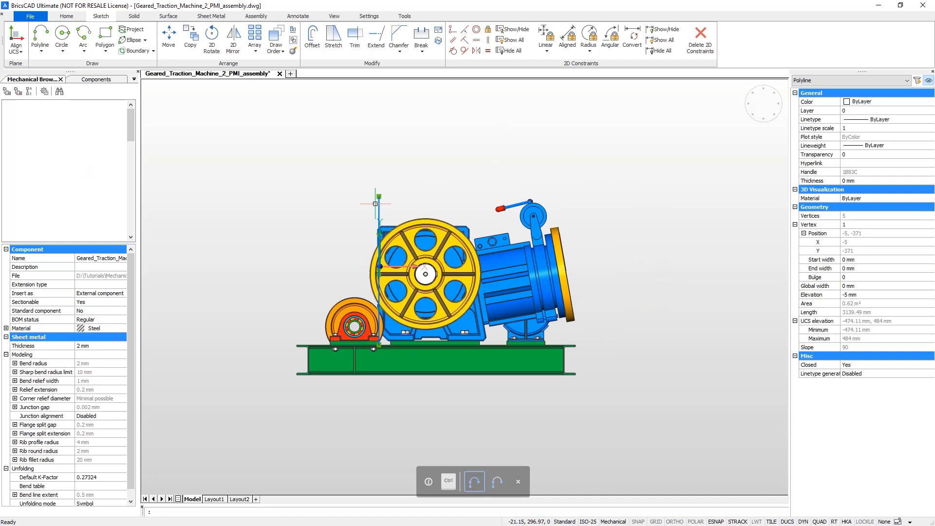
{"action": "left_click", "coordinate": [451, 201]}
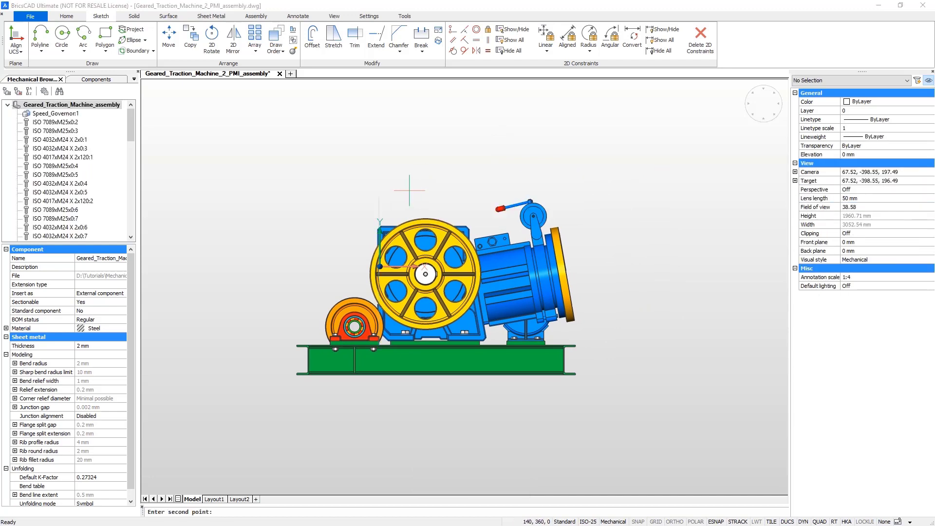
{"action": "left_click", "coordinate": [409, 175]}
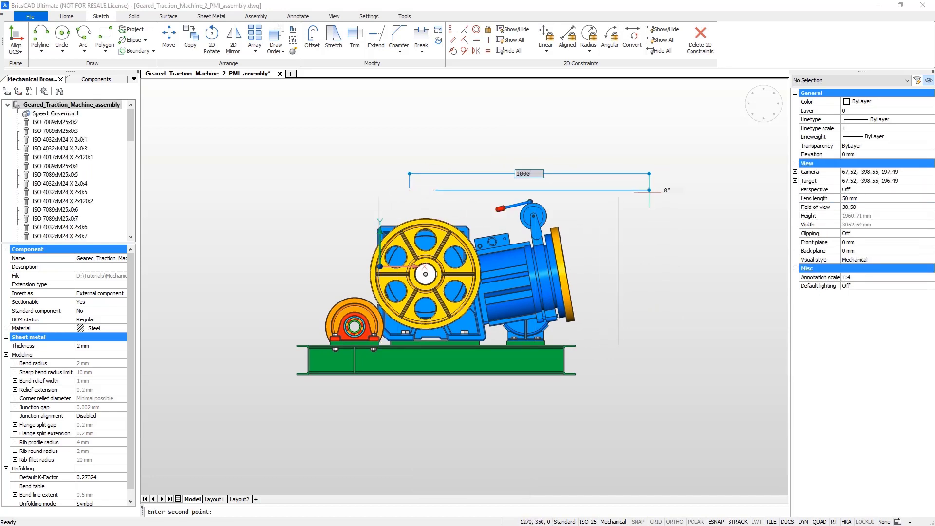
{"action": "key", "text": "Escape"}
{"action": "scroll", "coordinate": [423, 302], "scroll_direction": "up", "scroll_amount": 3}
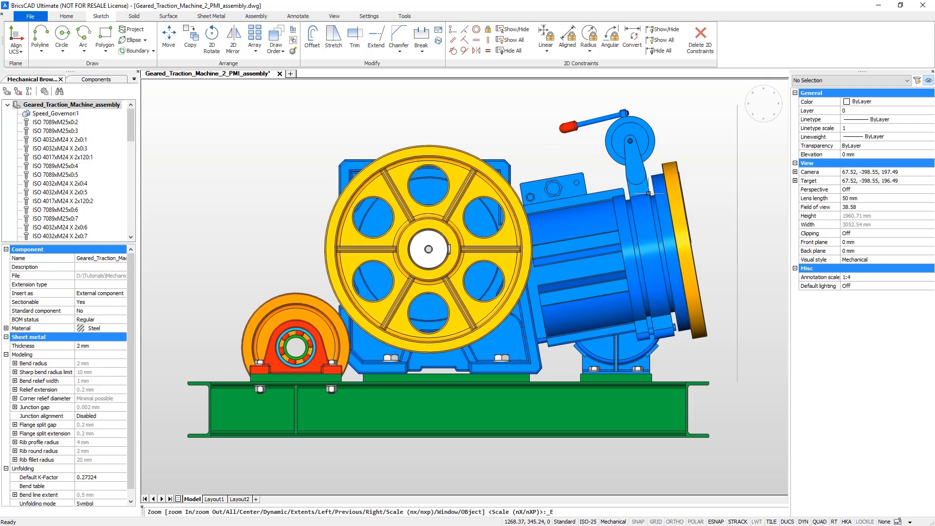
- Draw the front profile polyline: vertical edge, 450 at 55°, top edge, 700 sloping down
{"action": "left_click", "coordinate": [41, 35]}
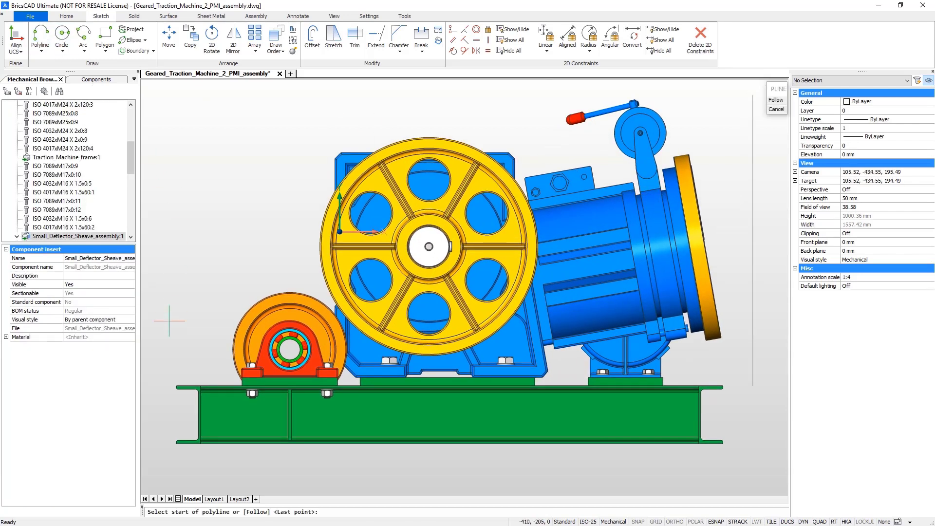
{"action": "left_click", "coordinate": [176, 385]}
{"action": "type", "text": "250"}
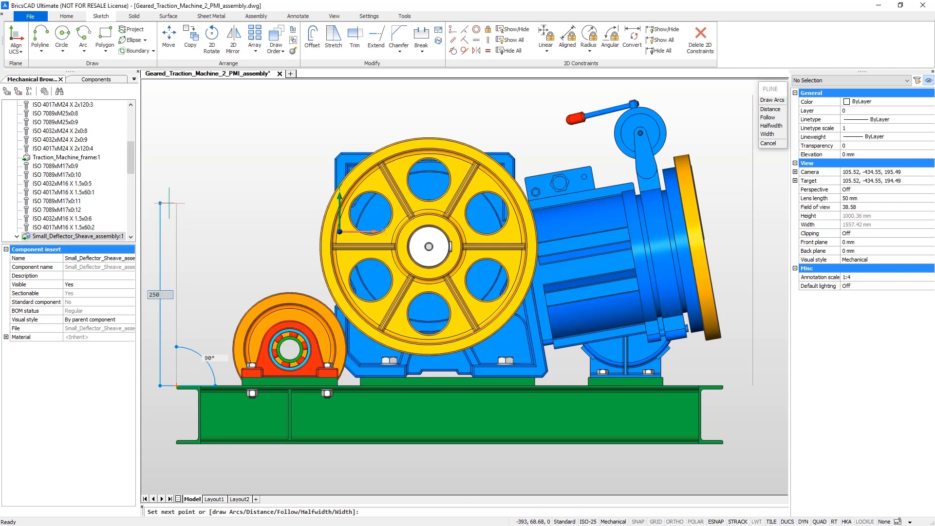
{"action": "left_click", "coordinate": [176, 282]}
{"action": "type", "text": "55"}
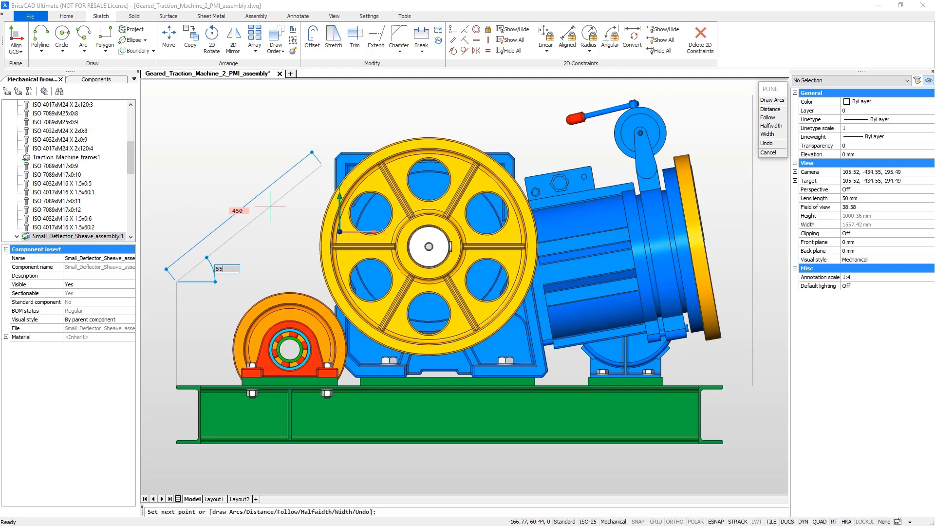
{"action": "key", "text": "Return"}
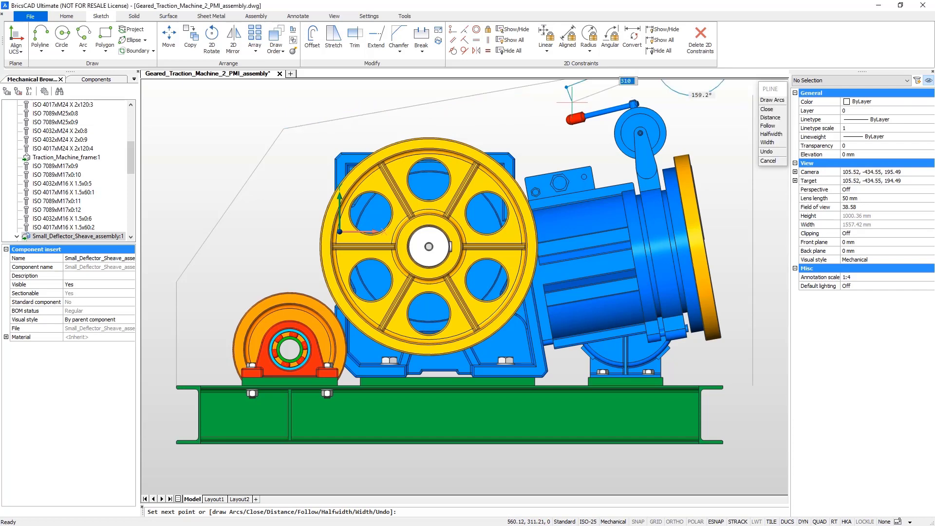
{"action": "middle_click_drag", "start_coordinate": [686, 82], "coordinate": [666, 96]}
{"action": "scroll", "coordinate": [340, 373], "scroll_direction": "down", "scroll_amount": 2}
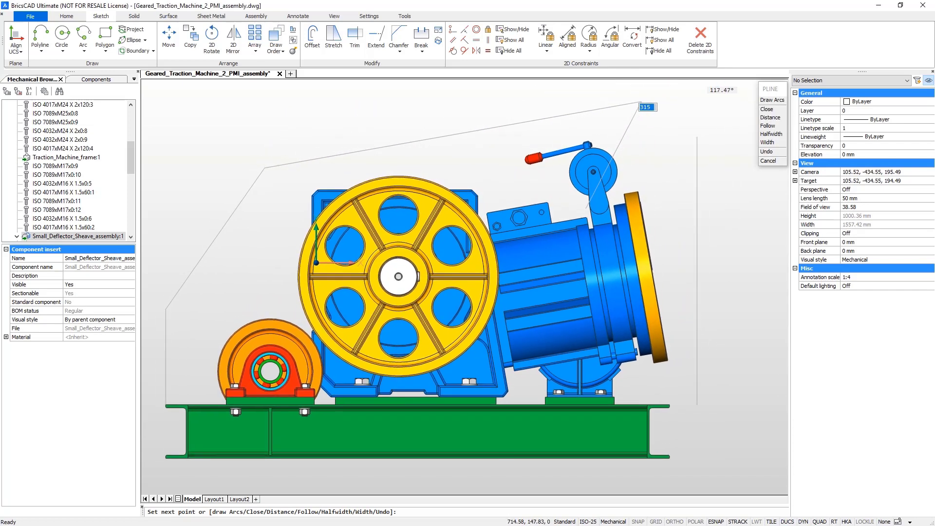
{"action": "type", "text": "700"}
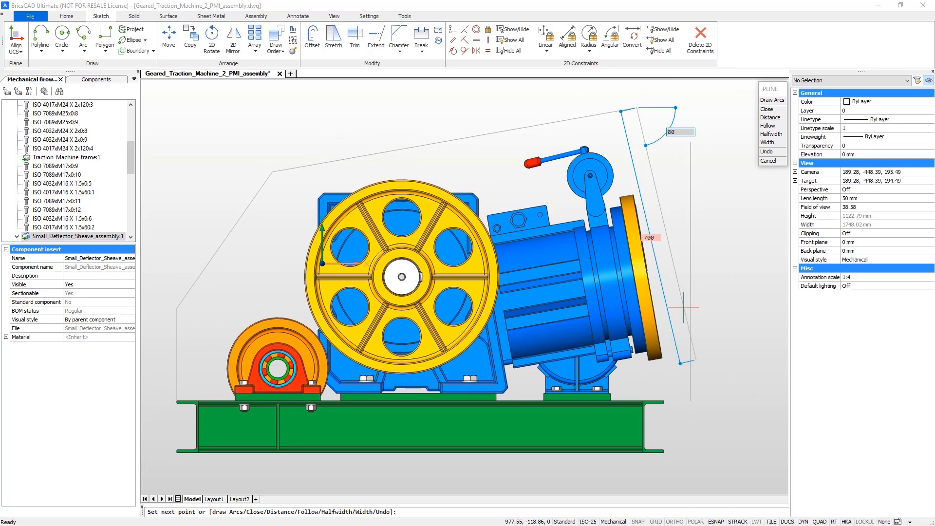
{"action": "key", "text": "Return"}
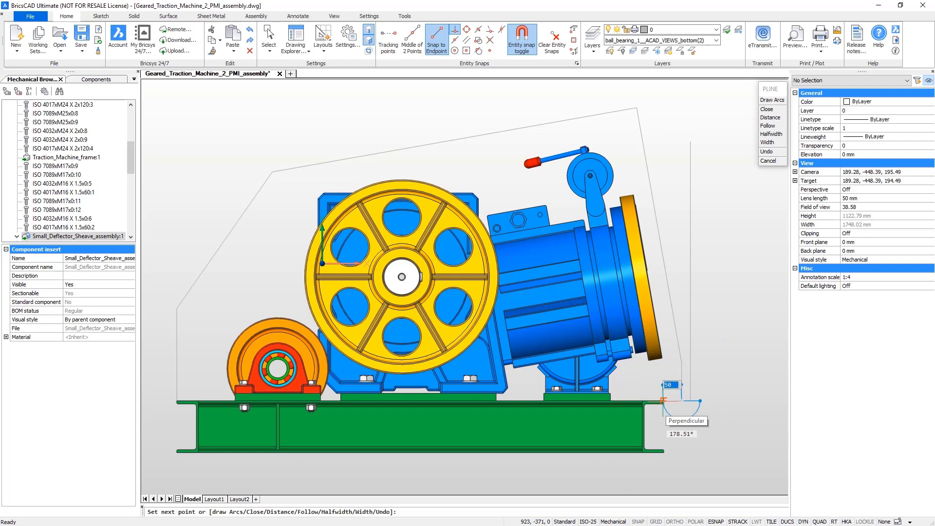
- Close the front profile, then move it 500 mm sideways in Top view
{"action": "left_click", "coordinate": [765, 110]}
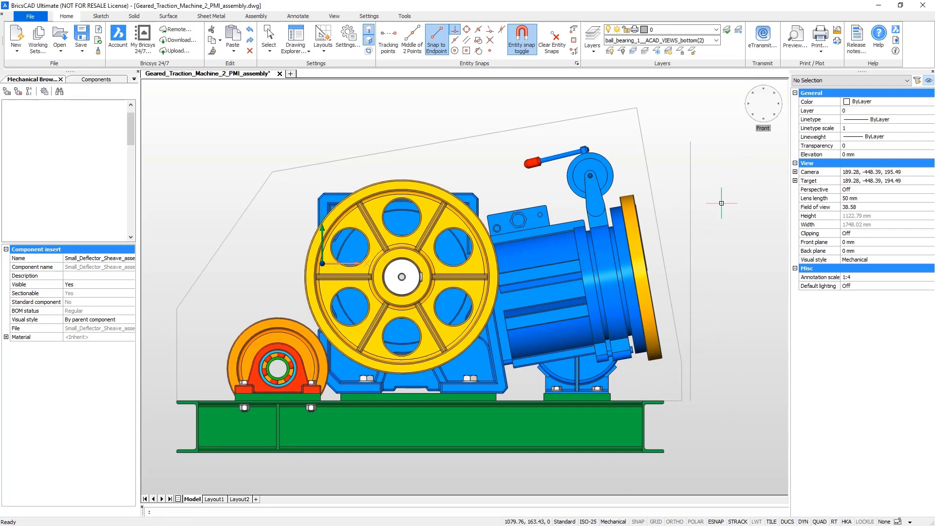
{"action": "left_click", "coordinate": [772, 120]}
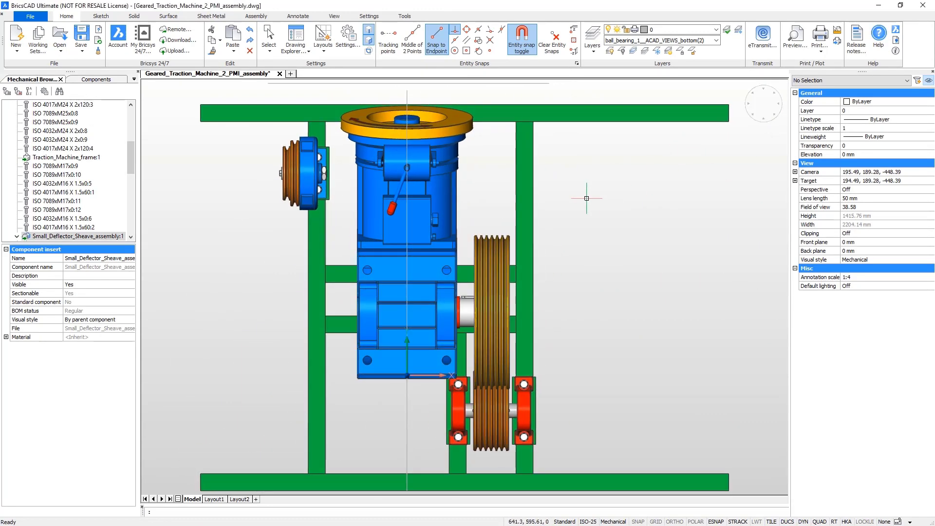
{"action": "left_click", "coordinate": [416, 402]}
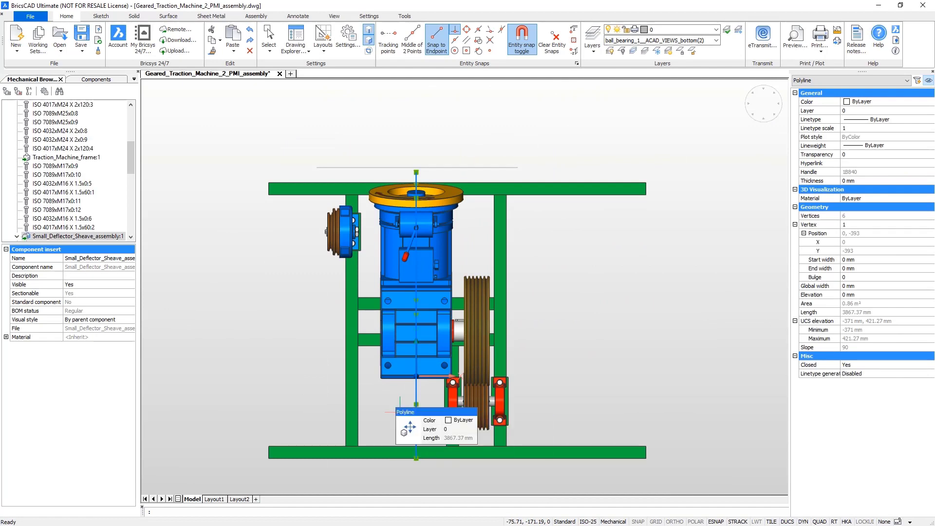
{"action": "key", "text": "Escape"}
{"action": "type", "text": "l"}
{"action": "key", "text": "Return"}
{"action": "left_click", "coordinate": [393, 406]}
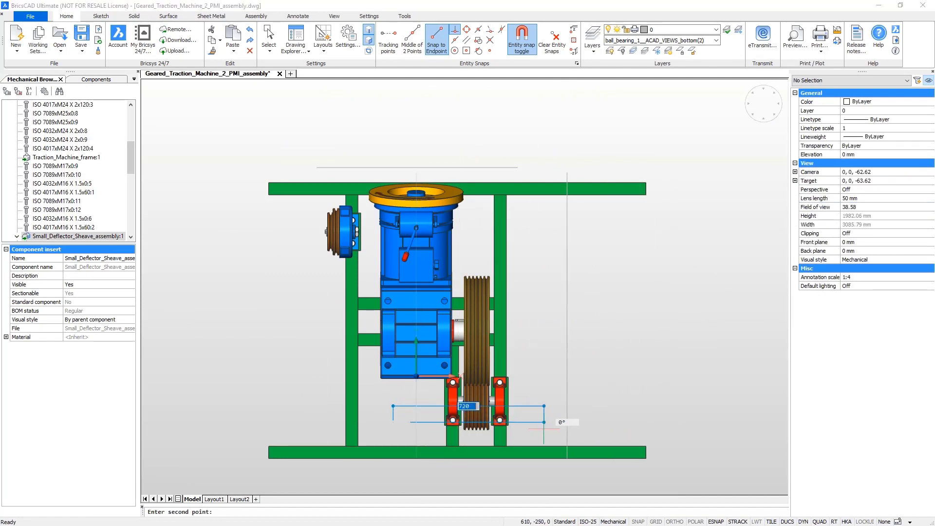
{"action": "key", "text": "Return"}
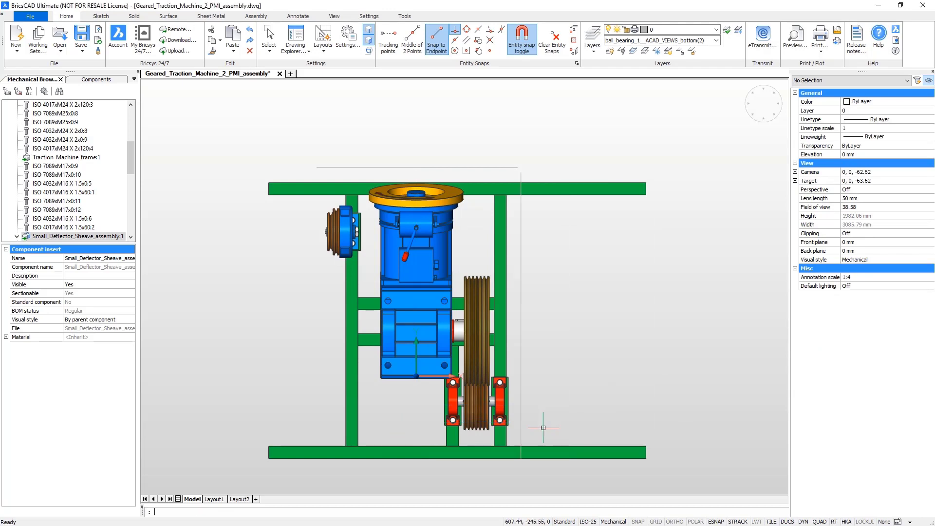
{"action": "scroll", "coordinate": [543, 428], "scroll_direction": "down", "scroll_amount": 1}
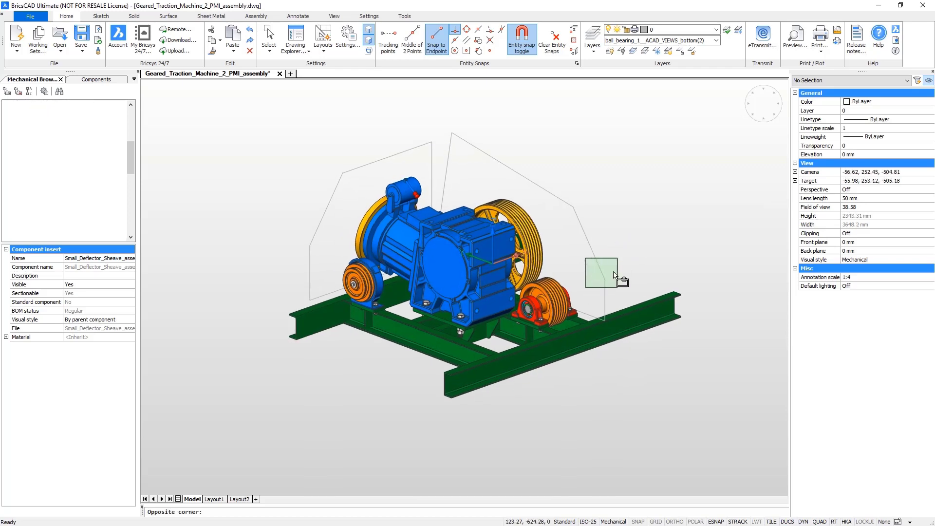
- Extrude the front casing profile into a solid
{"action": "left_click", "coordinate": [589, 291]}
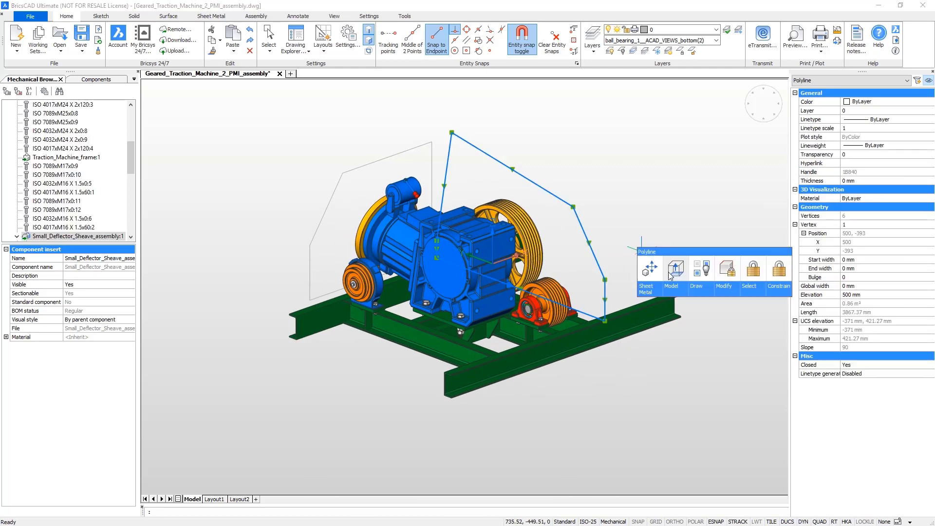
{"action": "left_click", "coordinate": [671, 274]}
{"action": "left_click", "coordinate": [377, 350]}
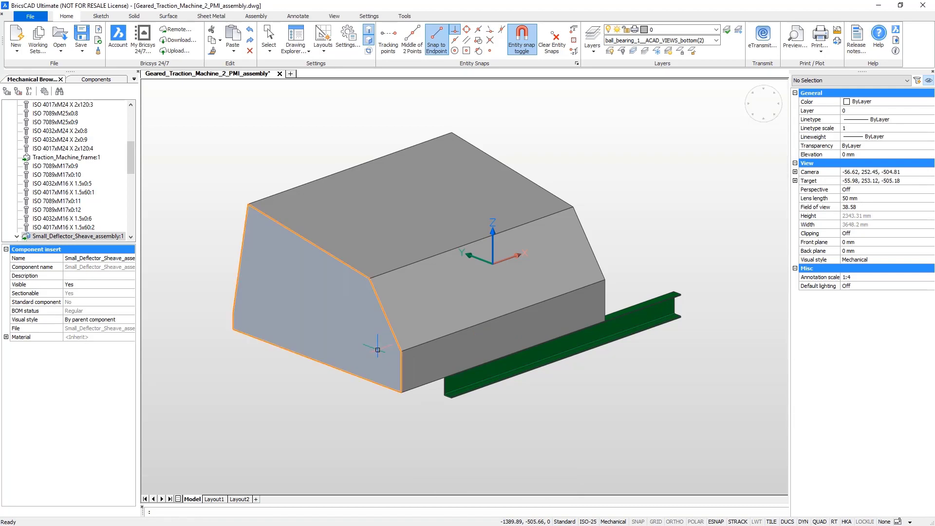
- Extrude the side boundary across the first solid as a separate overlapping solid with DMEXTRUDE Create
{"action": "middle_click_drag", "start_coordinate": [377, 350], "coordinate": [475, 238], "text": "shift"}
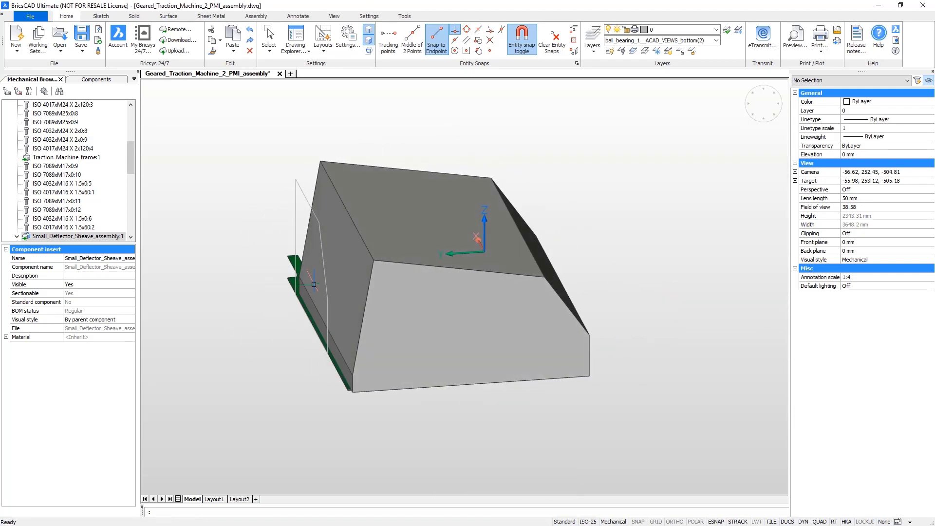
{"action": "left_click", "coordinate": [328, 306]}
{"action": "left_click", "coordinate": [372, 304]}
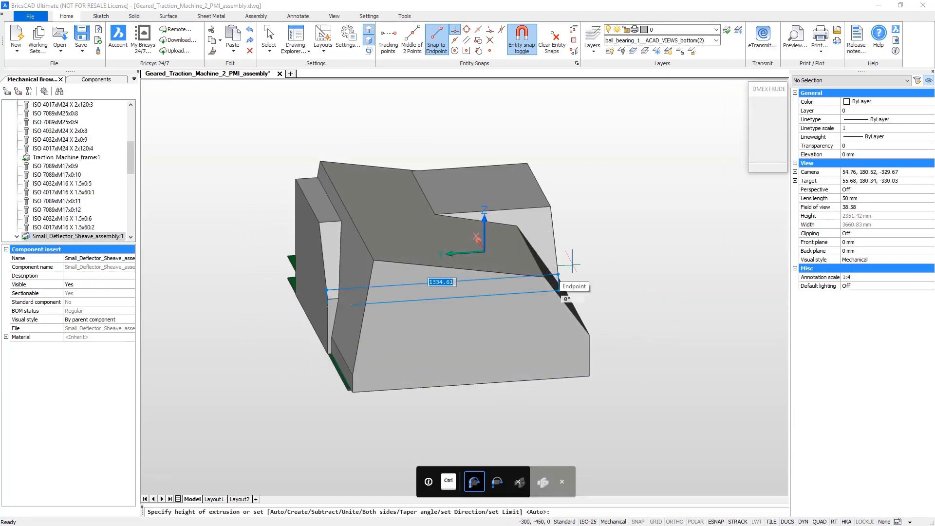
{"action": "key", "text": "ctrl"}
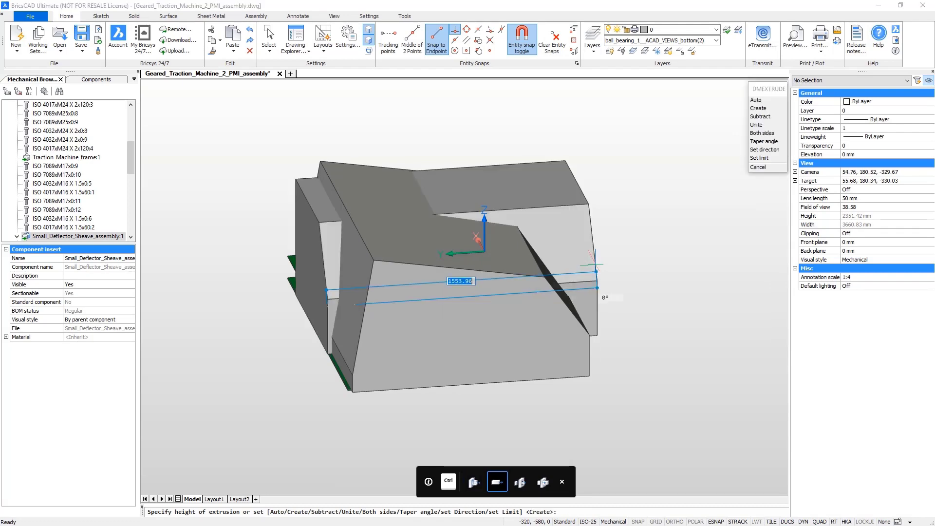
{"action": "left_click", "coordinate": [596, 270]}
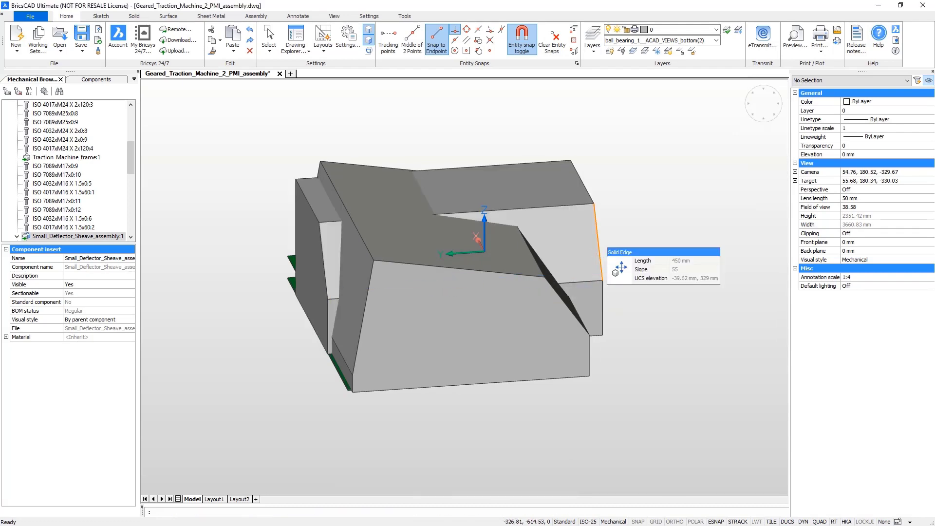
{"action": "mouse_move", "coordinate": [597, 267]}
{"action": "middle_mouse_down", "text": "shift"}
{"action": "mouse_move", "coordinate": [410, 263]}
{"action": "mouse_move", "coordinate": [604, 277]}
{"action": "middle_mouse_up", "text": "shift"}
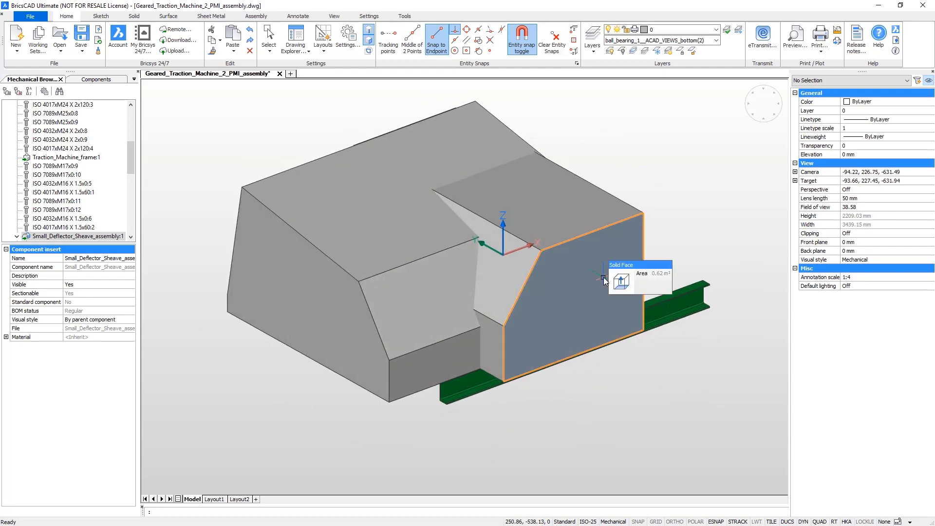
- Combine both overlapping solids using Boolean Intersect on the Solid tab
{"action": "left_click", "coordinate": [604, 277]}
{"action": "left_click", "coordinate": [407, 377]}
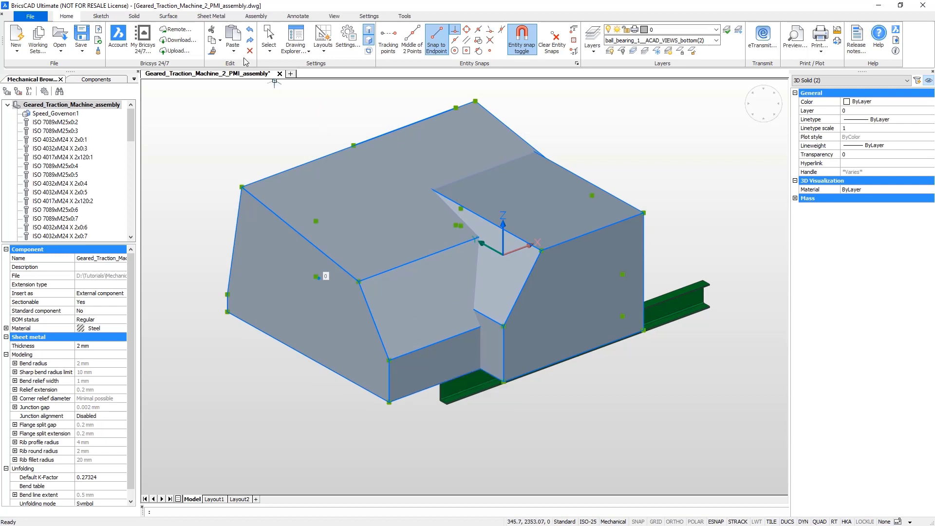
{"action": "left_click", "coordinate": [142, 18]}
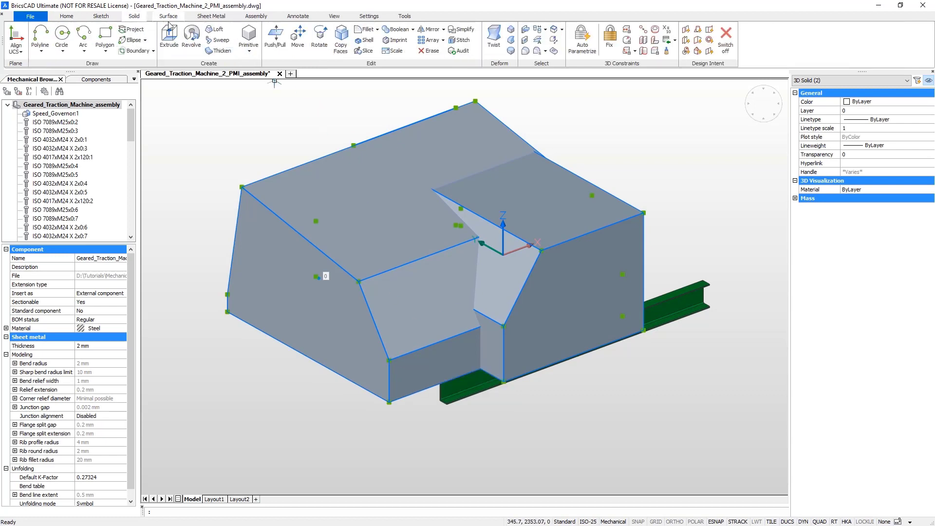
{"action": "left_click", "coordinate": [412, 30]}
{"action": "left_click", "coordinate": [414, 79]}
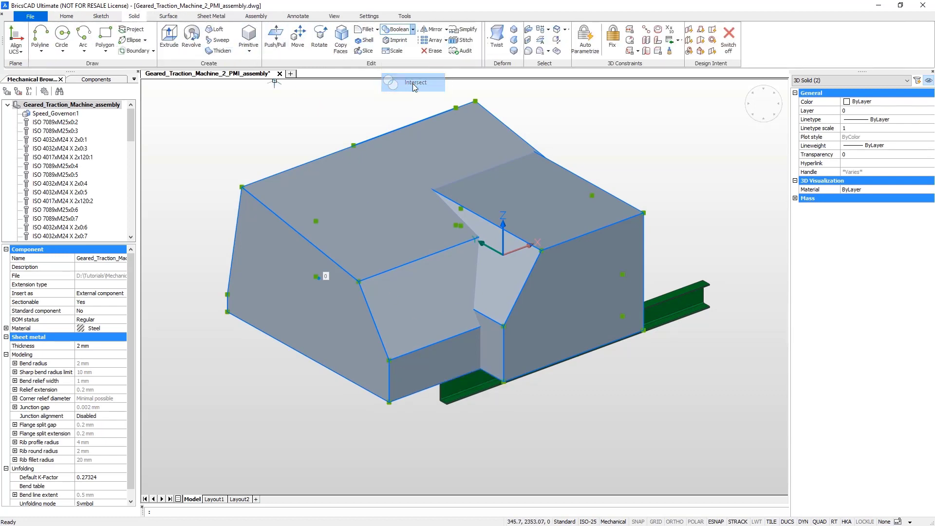
{"action": "mouse_move", "coordinate": [592, 137]}
{"action": "middle_mouse_down", "text": "shift"}
{"action": "mouse_move", "coordinate": [499, 197]}
{"action": "mouse_move", "coordinate": [553, 166]}
{"action": "middle_mouse_up", "text": "shift"}
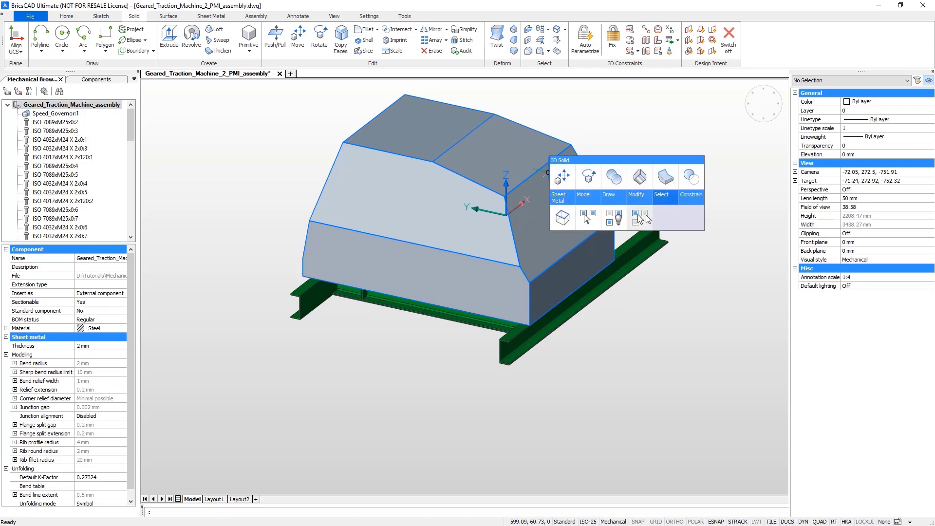
- Isolate the casing solid from the Quad menu and bring up the Sheet Metal tools
{"action": "left_click", "coordinate": [646, 219]}
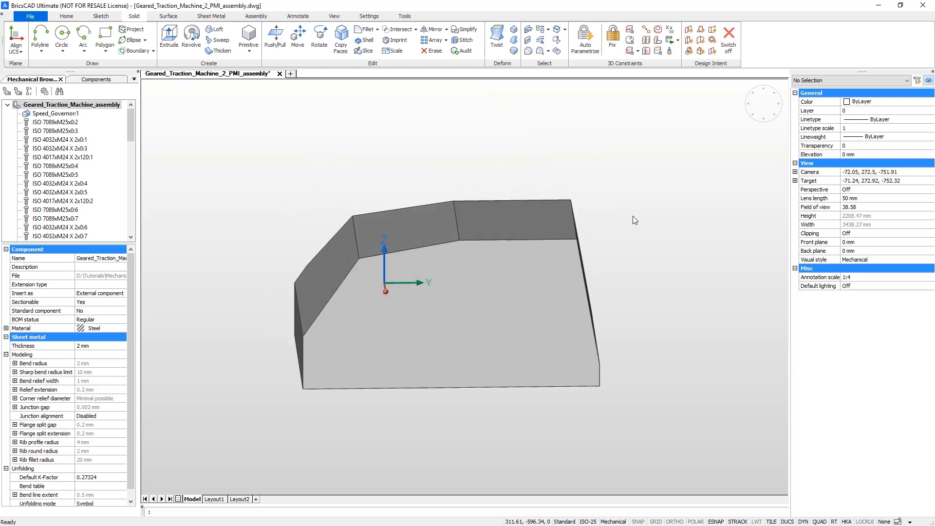
{"action": "left_click", "coordinate": [214, 18]}
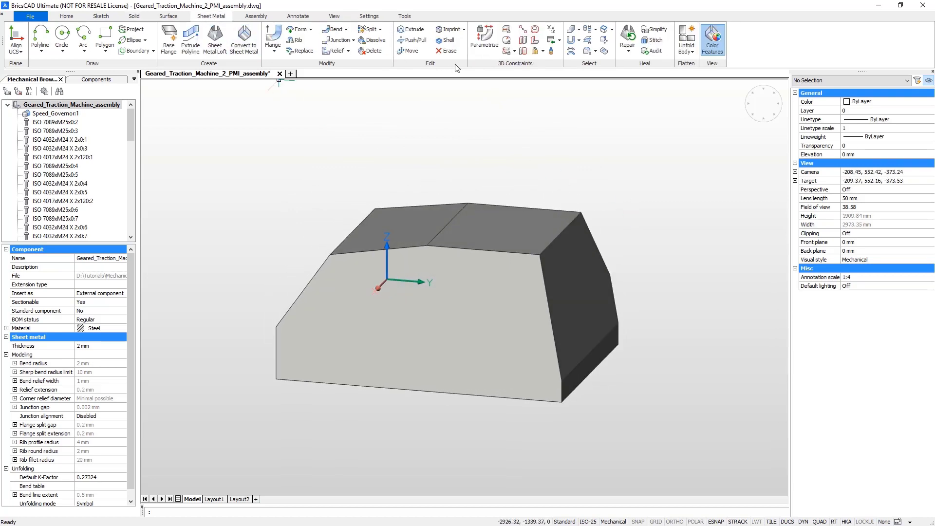
- Shell the casing solid, removing the chosen faces and confirming the wall thickness
{"action": "left_click", "coordinate": [531, 298]}
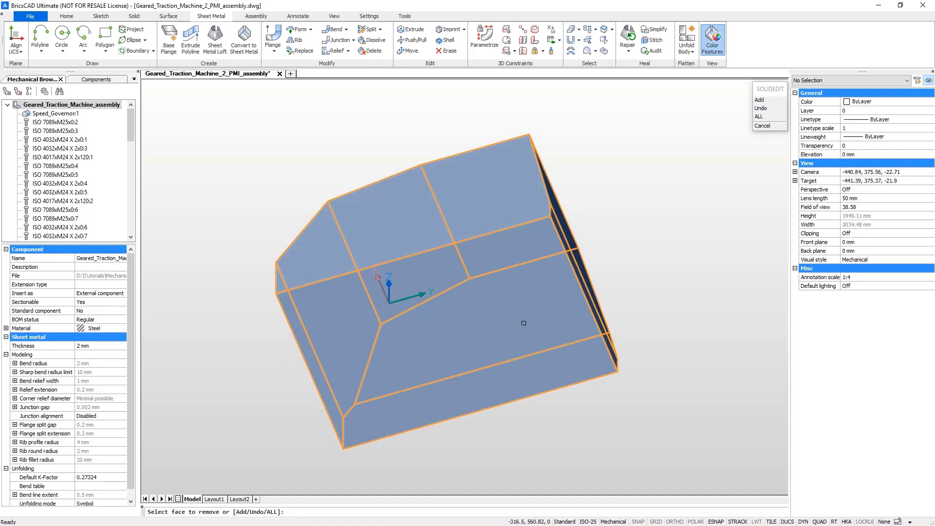
{"action": "mouse_move", "coordinate": [523, 323]}
{"action": "middle_mouse_down", "text": "shift"}
{"action": "mouse_move", "coordinate": [524, 241]}
{"action": "mouse_move", "coordinate": [523, 307]}
{"action": "middle_mouse_up", "text": "shift"}
{"action": "key", "text": "Escape"}
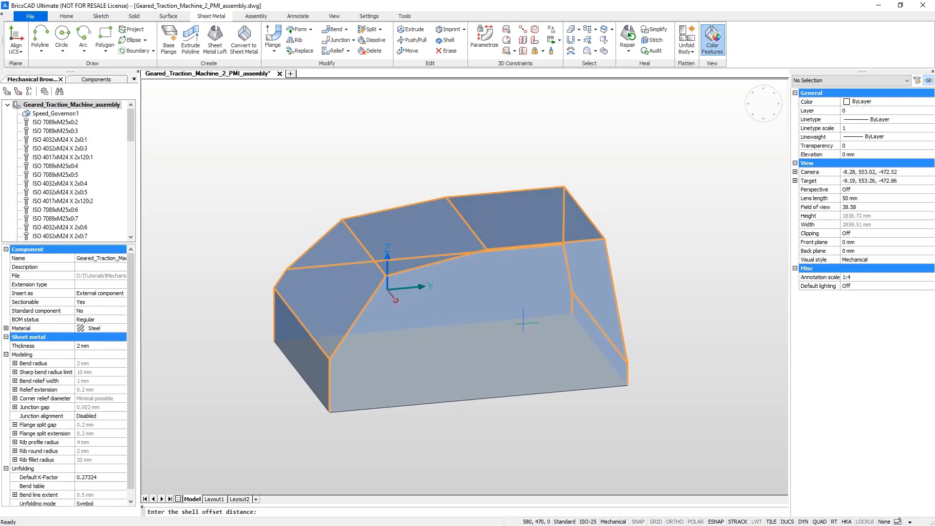
{"action": "key", "text": "Escape"}
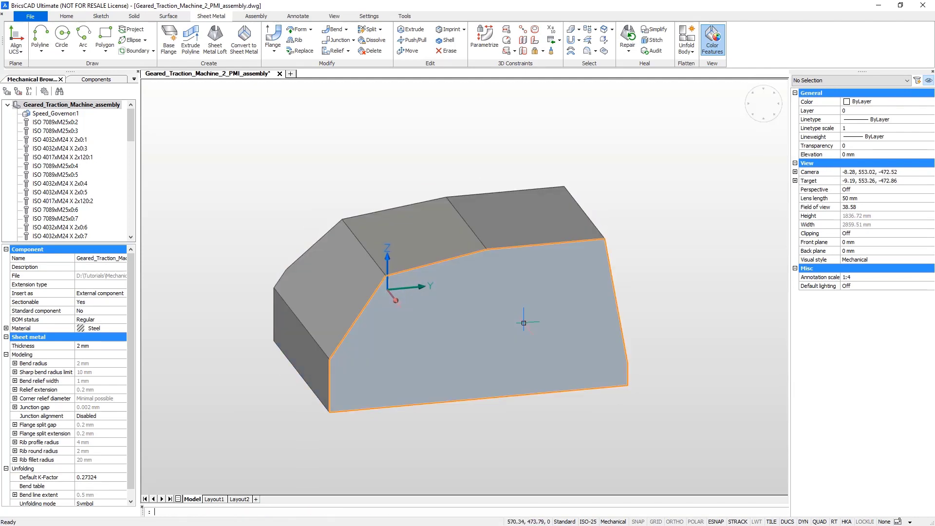
{"action": "mouse_move", "coordinate": [536, 404]}
{"action": "middle_mouse_down", "text": "shift"}
{"action": "mouse_move", "coordinate": [500, 324]}
{"action": "mouse_move", "coordinate": [533, 350]}
{"action": "middle_mouse_up", "text": "shift"}
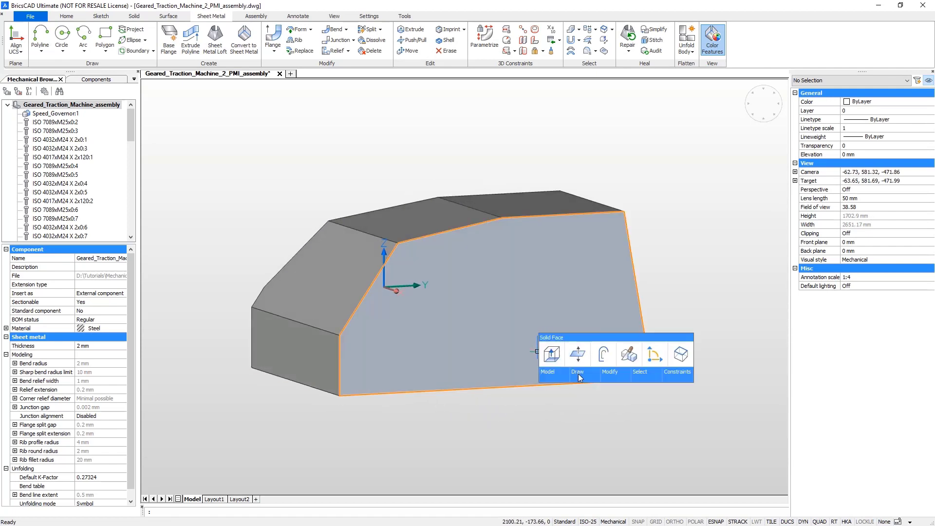
- Offset the large side face's edges inward by 100 to form an inset outline
{"action": "left_click", "coordinate": [580, 377]}
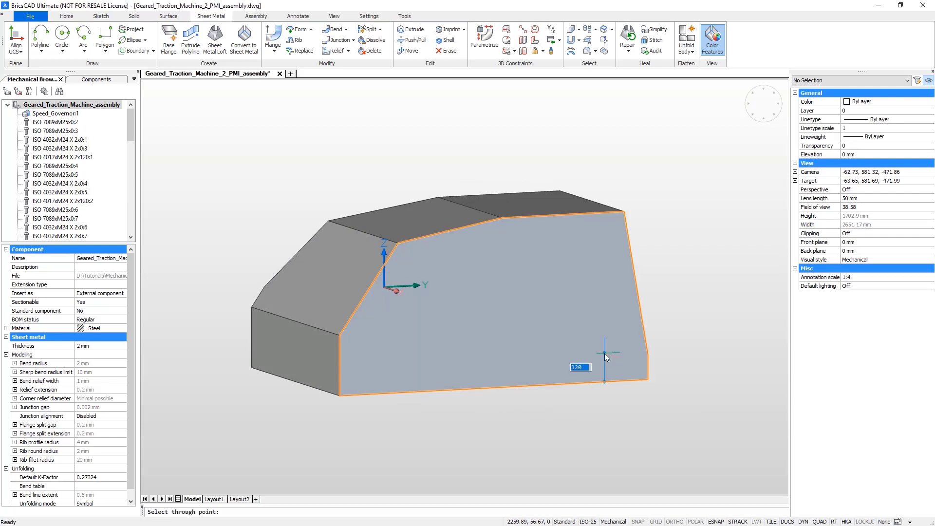
{"action": "middle_click_drag", "start_coordinate": [577, 365], "coordinate": [585, 372], "text": "shift"}
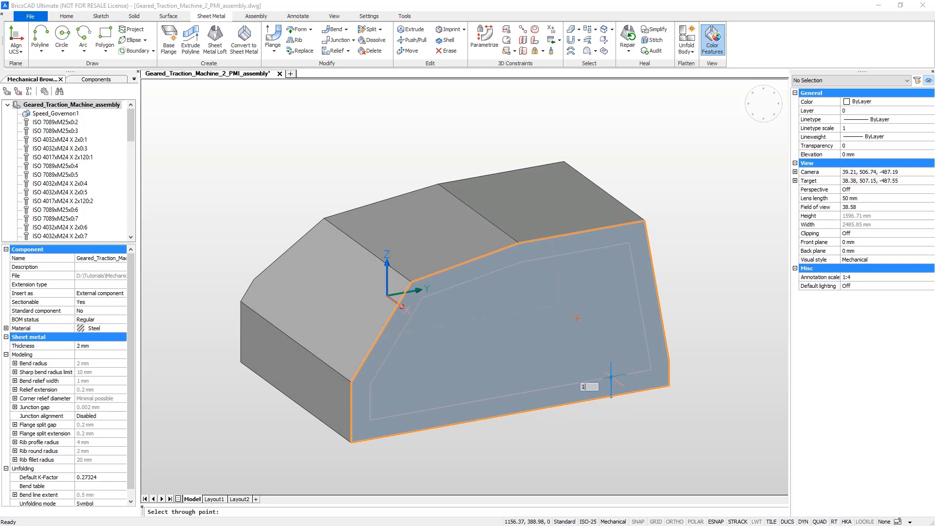
{"action": "type", "text": "00"}
{"action": "key", "text": "Return"}
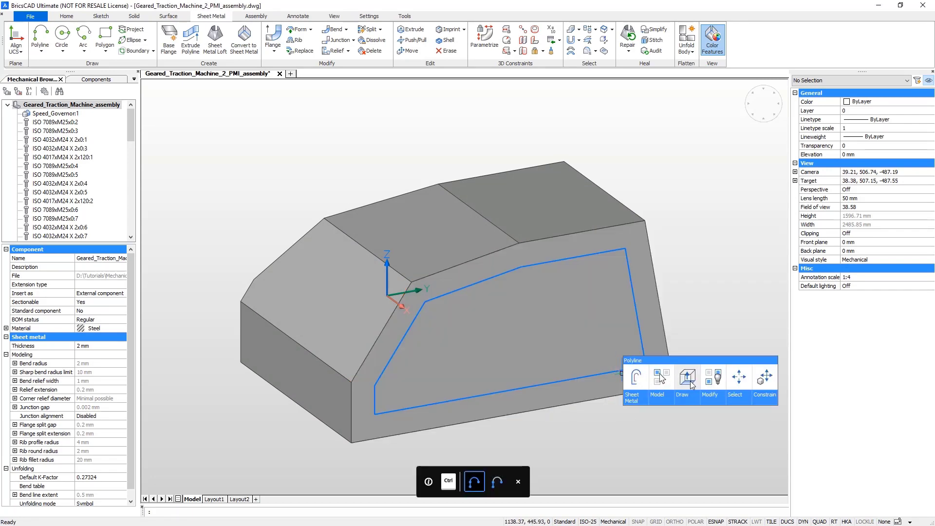
- Cut an opening through the casing side, push away the strip below, and convert the model to sheet metal
{"action": "left_click", "coordinate": [618, 355]}
{"action": "left_click", "coordinate": [607, 358]}
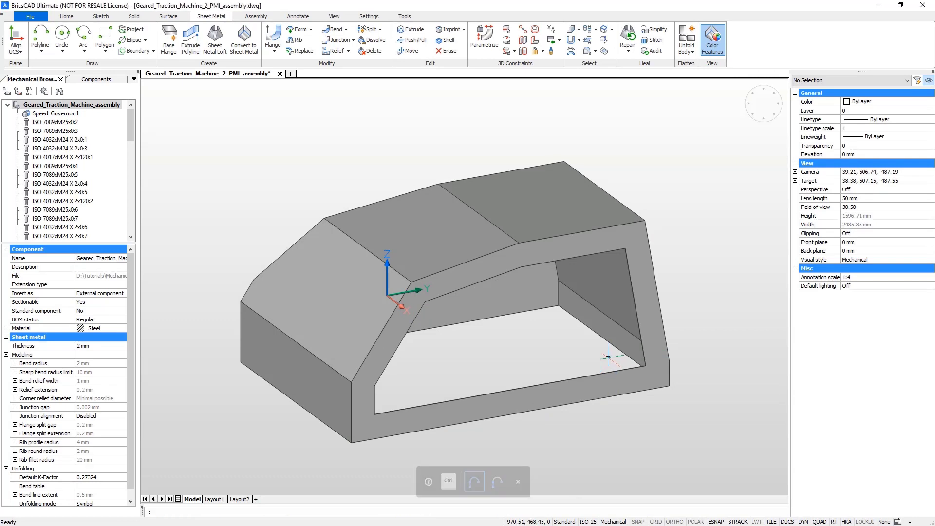
{"action": "scroll", "coordinate": [608, 358], "scroll_direction": "up", "scroll_amount": 2}
{"action": "scroll", "coordinate": [607, 358], "scroll_direction": "up", "scroll_amount": 2}
{"action": "scroll", "coordinate": [608, 358], "scroll_direction": "up", "scroll_amount": 2}
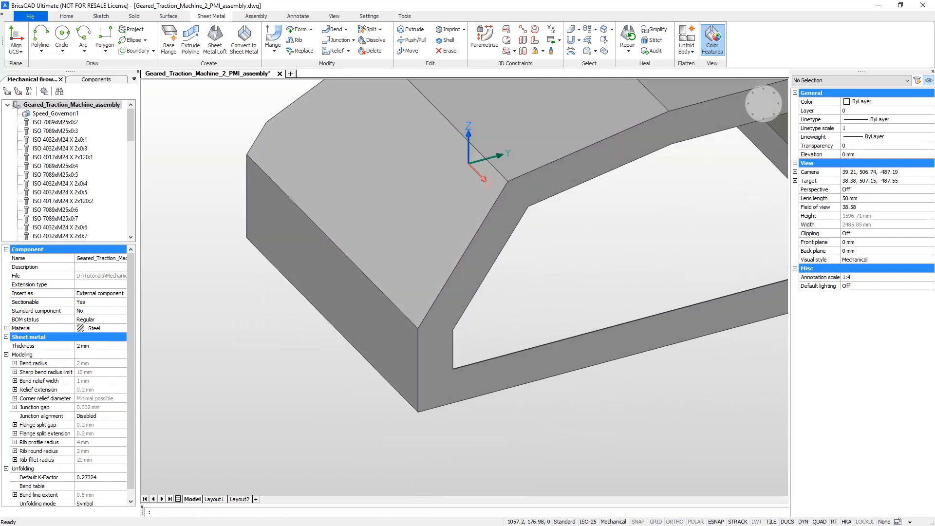
{"action": "scroll", "coordinate": [398, 336], "scroll_direction": "up", "scroll_amount": 2}
{"action": "scroll", "coordinate": [398, 336], "scroll_direction": "up", "scroll_amount": 2}
{"action": "scroll", "coordinate": [398, 336], "scroll_direction": "up", "scroll_amount": 2}
{"action": "scroll", "coordinate": [398, 336], "scroll_direction": "up", "scroll_amount": 1}
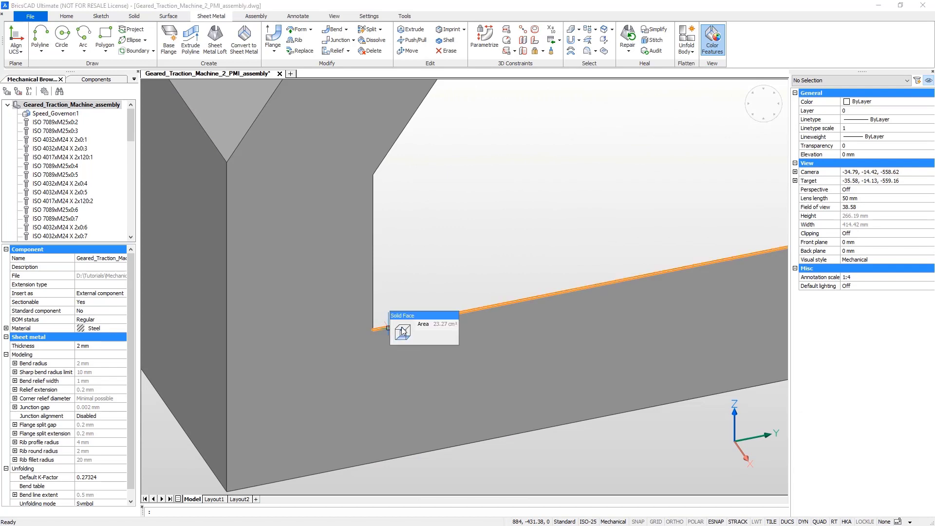
{"action": "left_click", "coordinate": [403, 331]}
{"action": "left_click", "coordinate": [389, 476]}
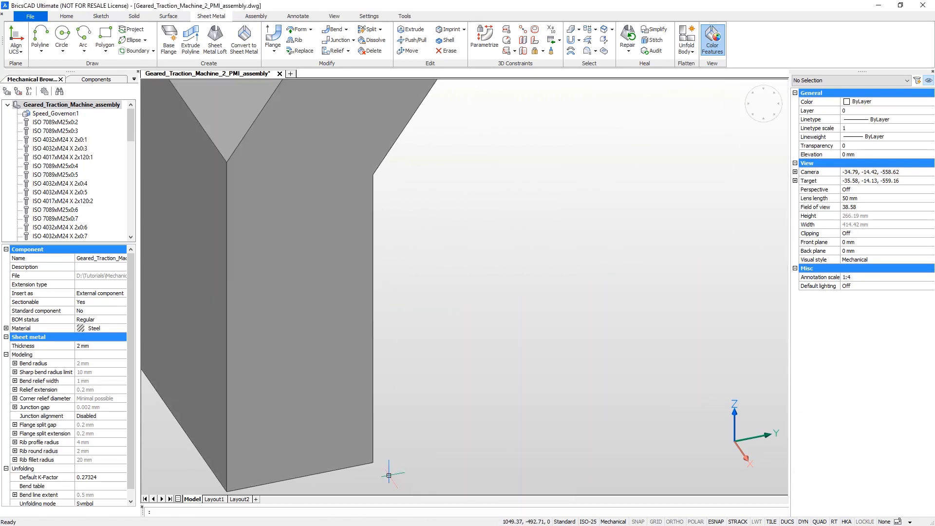
{"action": "scroll", "coordinate": [391, 460], "scroll_direction": "down", "scroll_amount": 1}
{"action": "scroll", "coordinate": [391, 459], "scroll_direction": "down", "scroll_amount": 2}
{"action": "scroll", "coordinate": [391, 459], "scroll_direction": "down", "scroll_amount": 2}
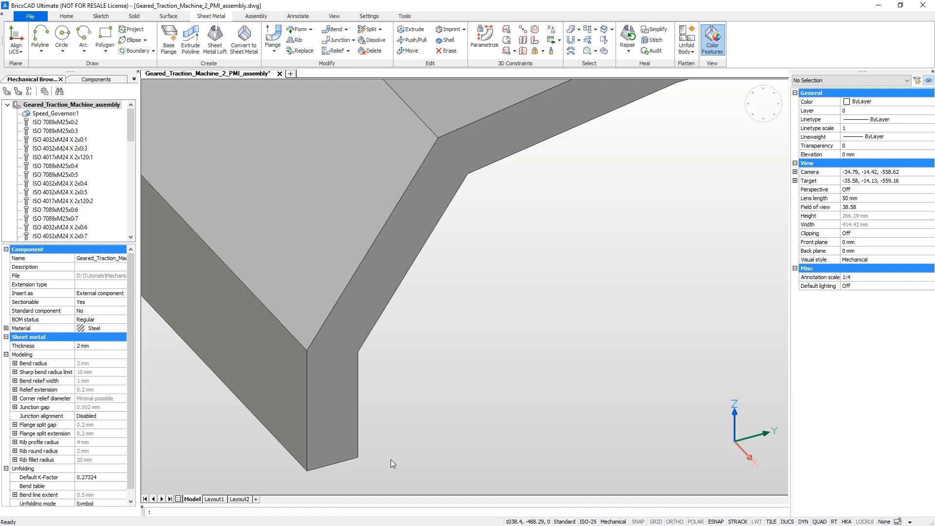
{"action": "scroll", "coordinate": [392, 460], "scroll_direction": "down", "scroll_amount": 2}
{"action": "scroll", "coordinate": [392, 460], "scroll_direction": "down", "scroll_amount": 1}
{"action": "scroll", "coordinate": [392, 459], "scroll_direction": "down", "scroll_amount": 1}
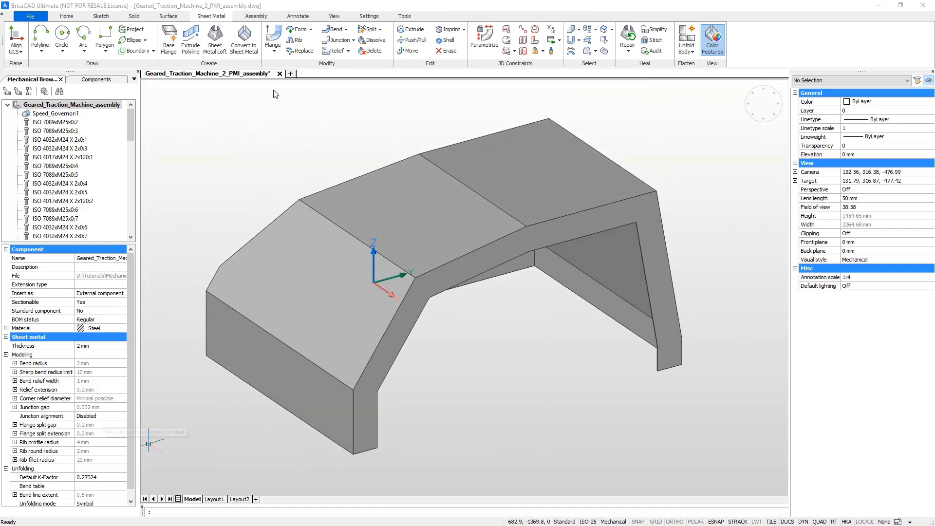
{"action": "left_click", "coordinate": [245, 42]}
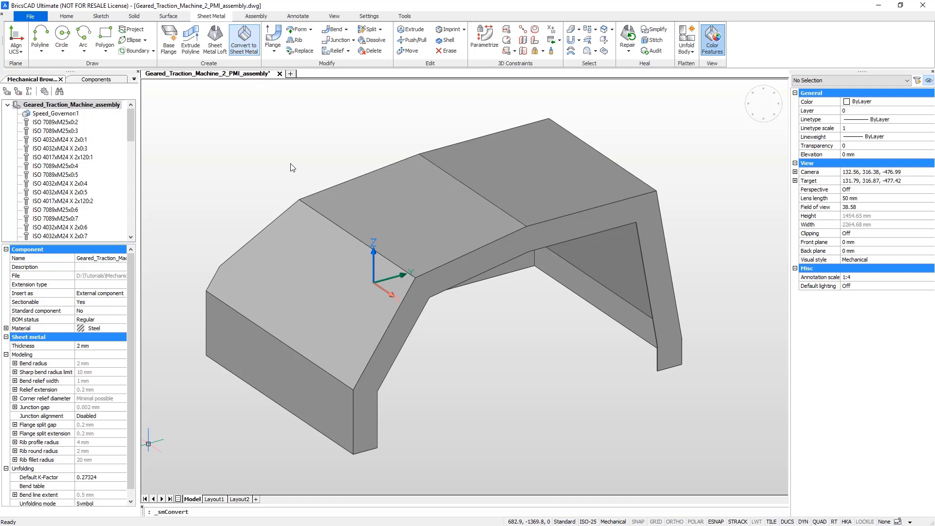
{"action": "key", "text": "Return"}
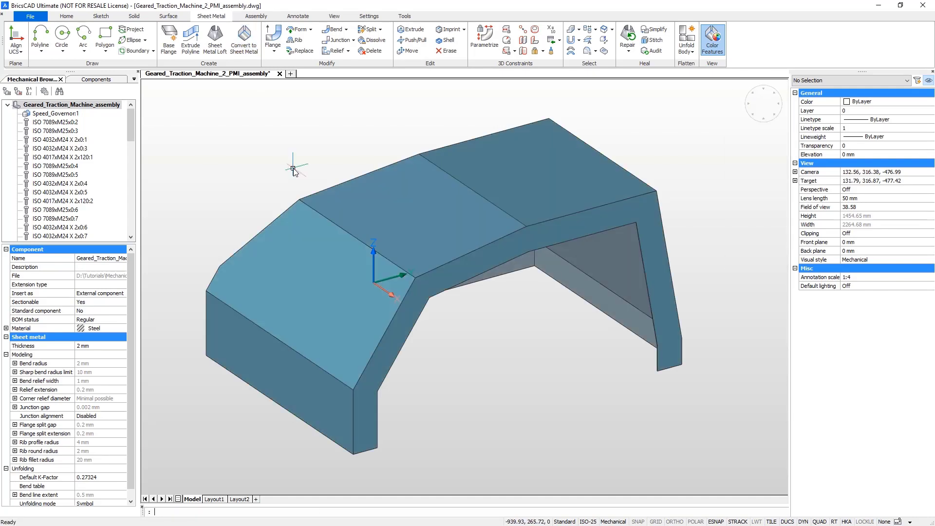
- Create corner reliefs on the casing with automatic relief size
{"action": "left_click", "coordinate": [333, 52]}
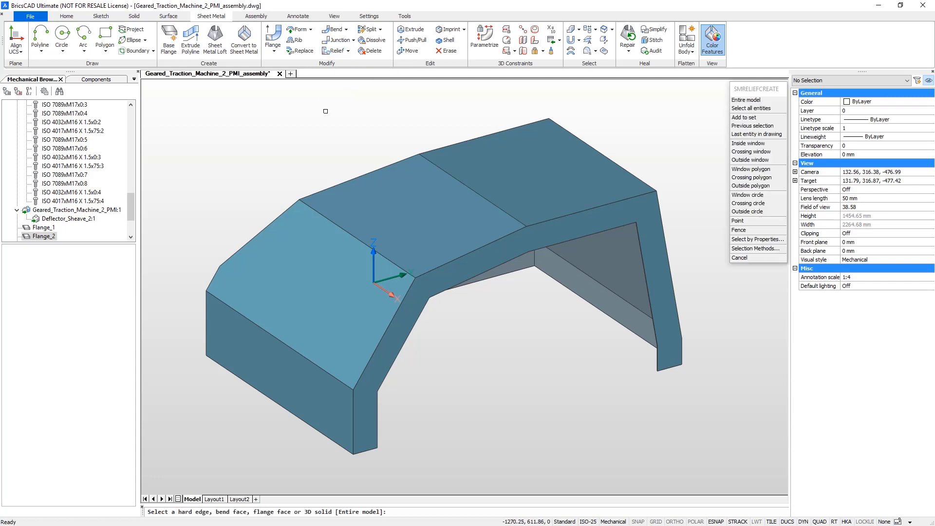
{"action": "key", "text": "Return"}
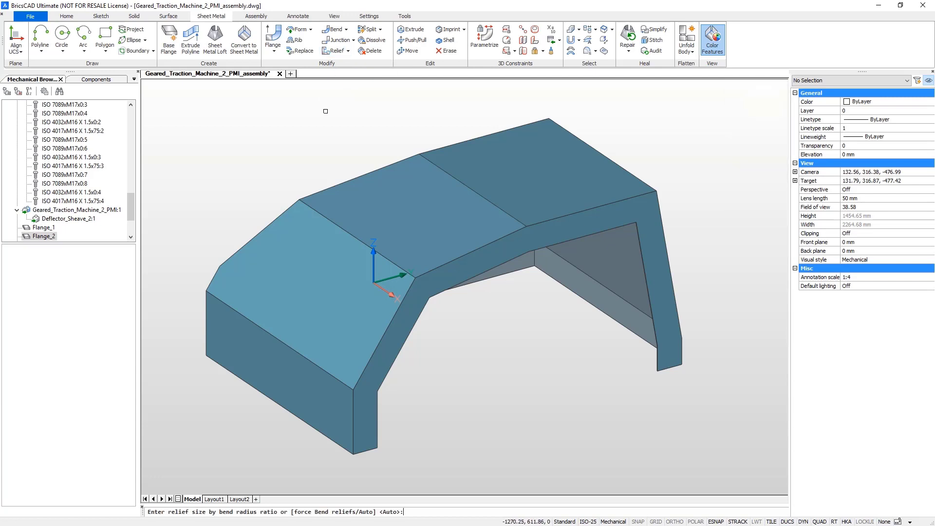
{"action": "key", "text": "Return"}
{"action": "mouse_move", "coordinate": [325, 110]}
{"action": "middle_mouse_down", "text": "shift"}
{"action": "mouse_move", "coordinate": [267, 170]}
{"action": "mouse_move", "coordinate": [207, 187]}
{"action": "middle_mouse_up", "text": "shift"}
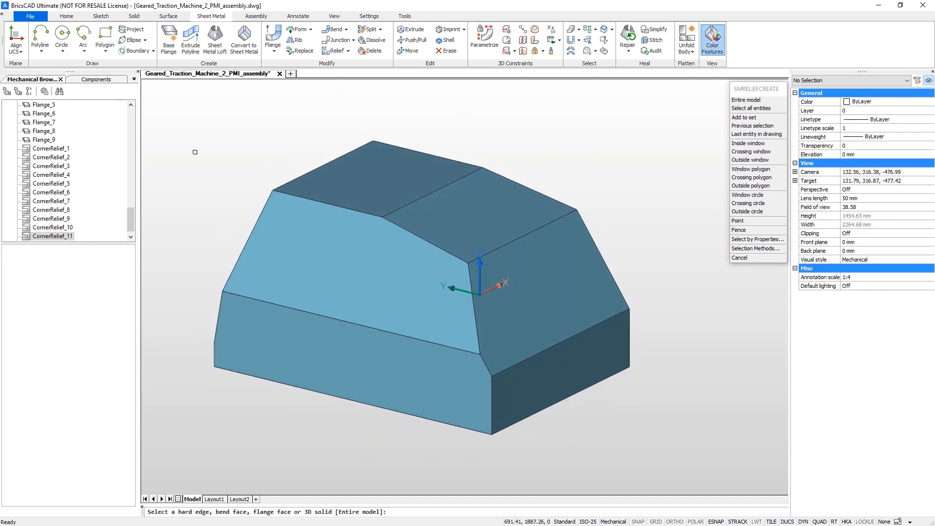
{"action": "key", "text": "Escape"}
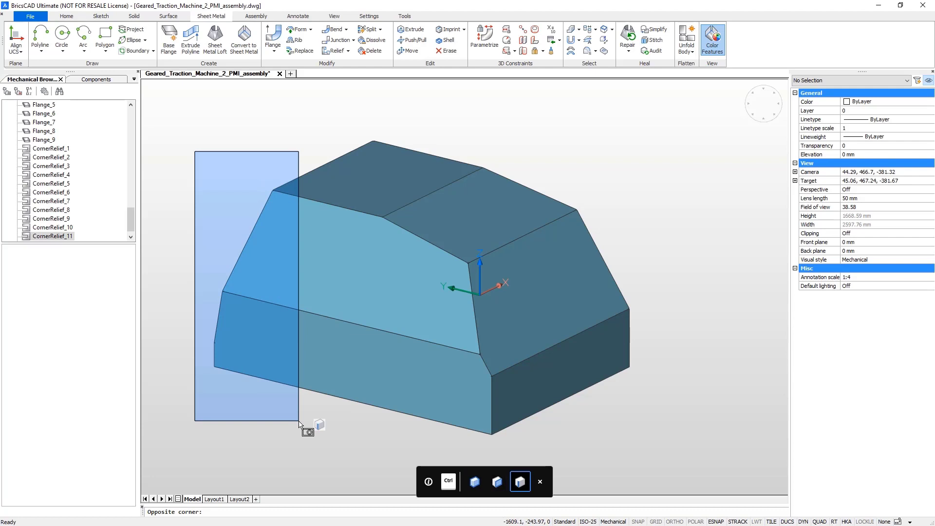
- Window-select the casing's corner edges and convert them into junctions
{"action": "left_click", "coordinate": [300, 421]}
{"action": "middle_click_drag", "start_coordinate": [303, 428], "coordinate": [334, 438], "text": "shift"}
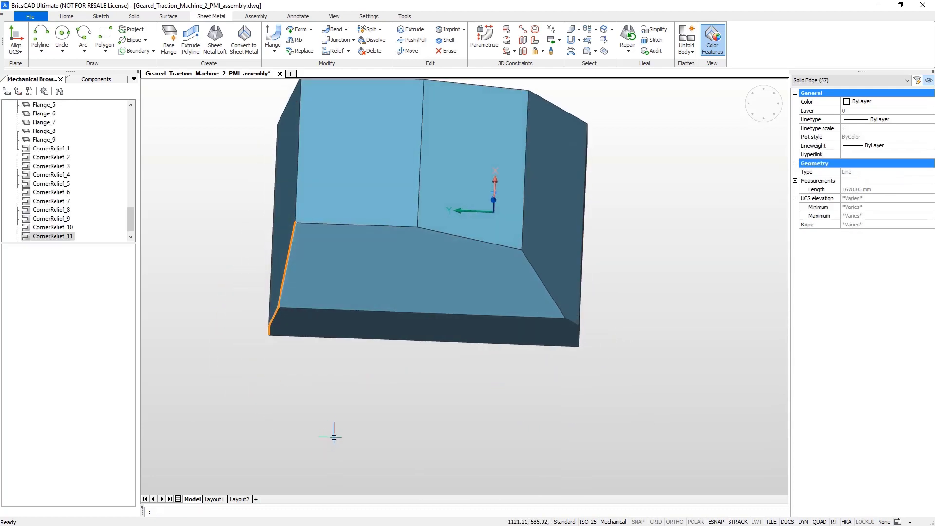
{"action": "left_click", "coordinate": [359, 417]}
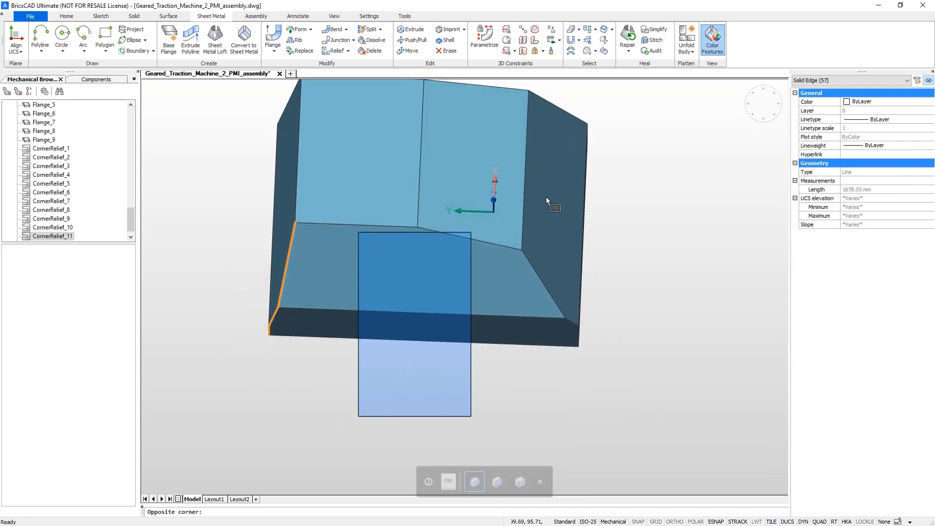
{"action": "left_click", "coordinate": [641, 218]}
{"action": "middle_click_drag", "start_coordinate": [641, 219], "coordinate": [637, 242], "text": "shift"}
{"action": "left_click", "coordinate": [340, 39]}
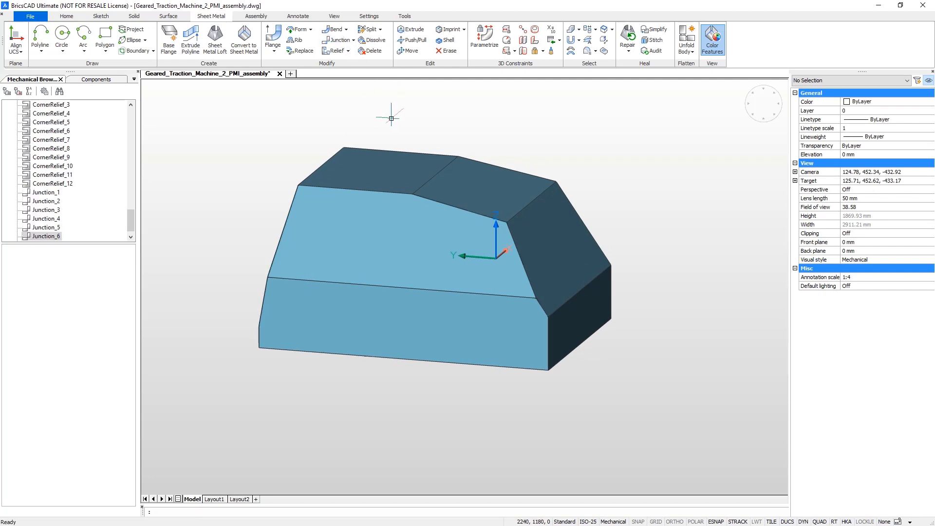
- Convert every hard edge of the casing into bends across the entire model
{"action": "left_click", "coordinate": [334, 31]}
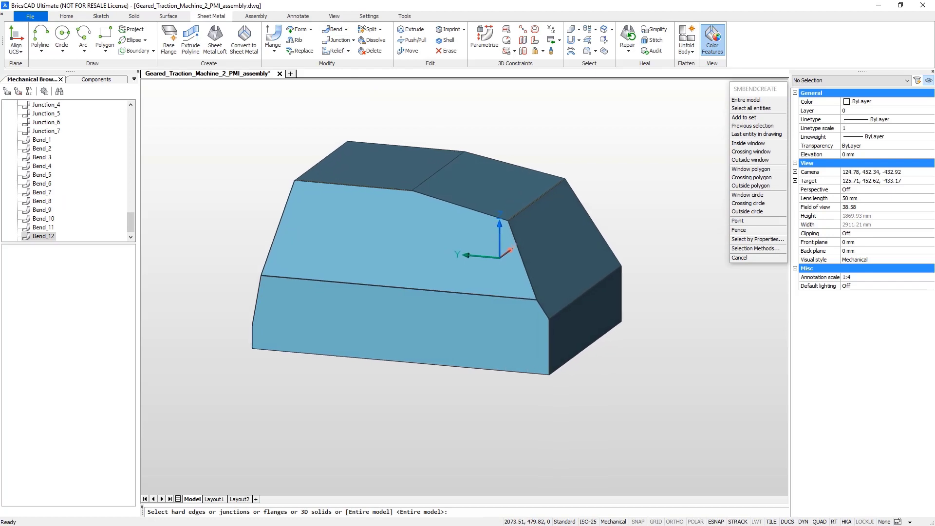
{"action": "scroll", "coordinate": [468, 241], "scroll_direction": "up", "scroll_amount": 2}
{"action": "key", "text": "Escape"}
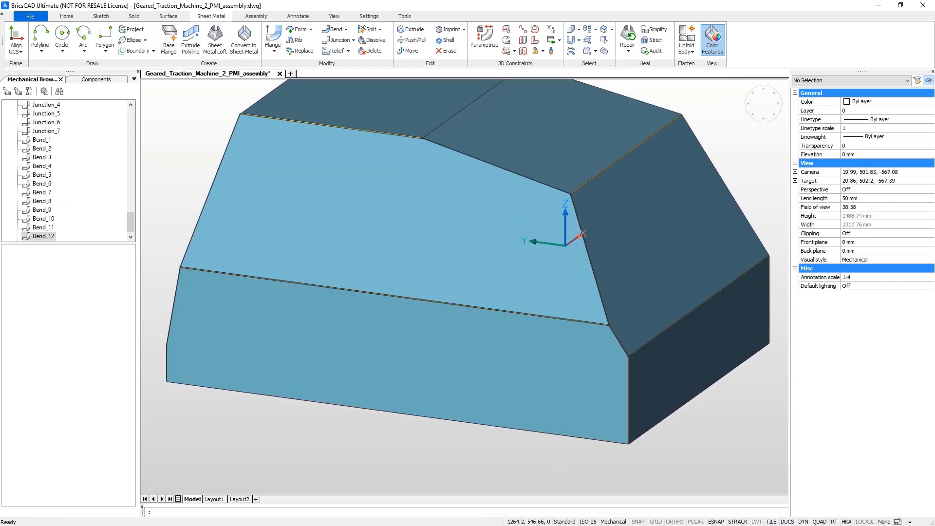
{"action": "scroll", "coordinate": [564, 205], "scroll_direction": "up", "scroll_amount": 2}
{"action": "scroll", "coordinate": [564, 205], "scroll_direction": "up", "scroll_amount": 2}
{"action": "scroll", "coordinate": [564, 204], "scroll_direction": "up", "scroll_amount": 2}
{"action": "scroll", "coordinate": [564, 205], "scroll_direction": "up", "scroll_amount": 2}
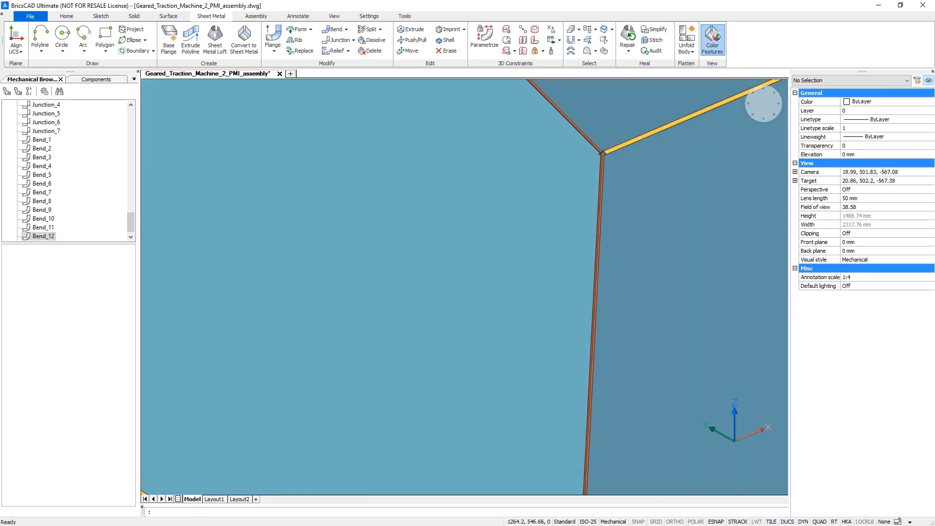
{"action": "mouse_move", "coordinate": [602, 154]}
{"action": "middle_mouse_down", "text": "shift"}
{"action": "mouse_move", "coordinate": [554, 167]}
{"action": "mouse_move", "coordinate": [525, 121]}
{"action": "mouse_move", "coordinate": [521, 310]}
{"action": "mouse_move", "coordinate": [496, 210]}
{"action": "mouse_move", "coordinate": [453, 234]}
{"action": "mouse_move", "coordinate": [523, 147]}
{"action": "middle_mouse_up", "text": "shift"}
{"action": "scroll", "coordinate": [496, 211], "scroll_direction": "down", "scroll_amount": 3}
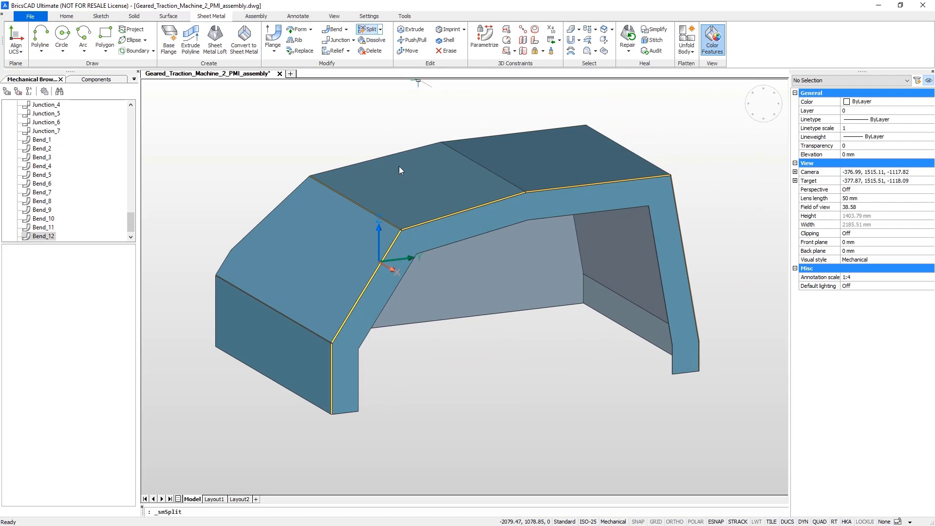
- Split the front flanges at the lower-left, upper-left and top-middle corner endpoints
{"action": "middle_click_drag", "start_coordinate": [399, 171], "coordinate": [330, 383], "text": "shift"}
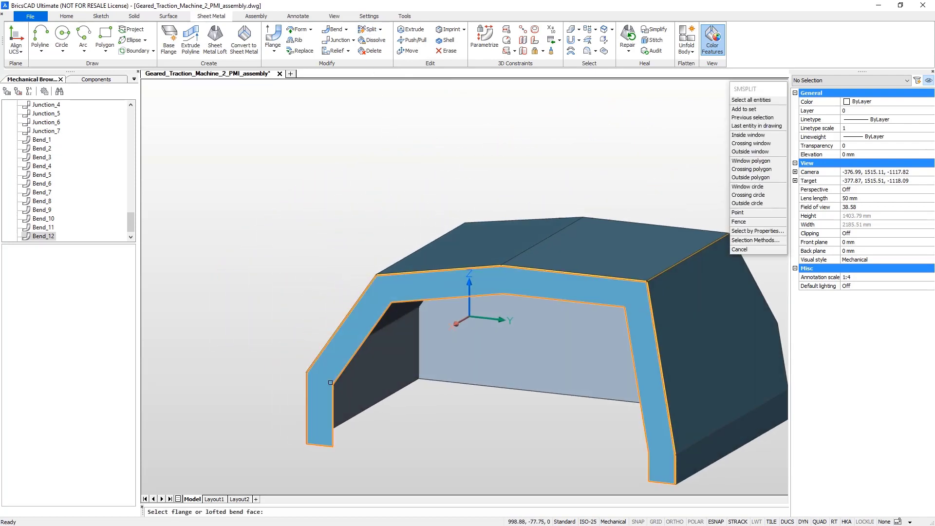
{"action": "left_click", "coordinate": [331, 381]}
{"action": "key", "text": "Return"}
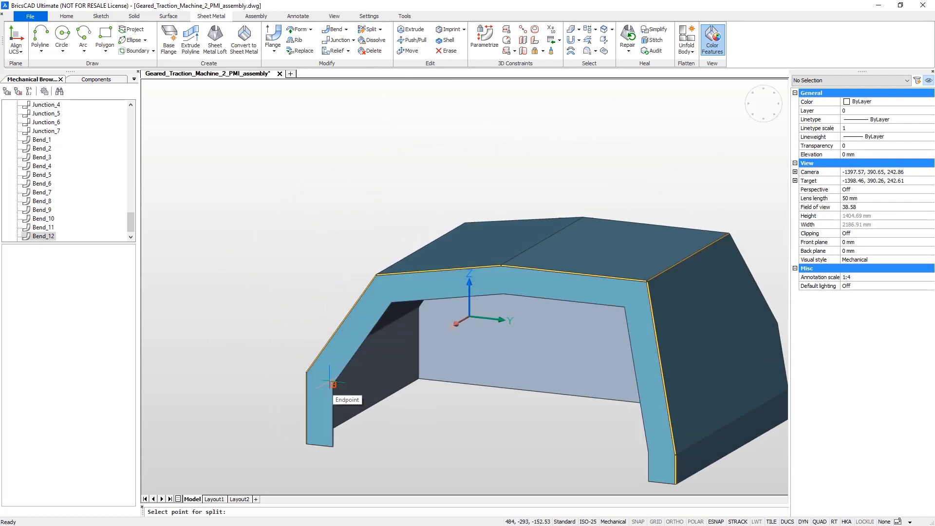
{"action": "left_click", "coordinate": [332, 384]}
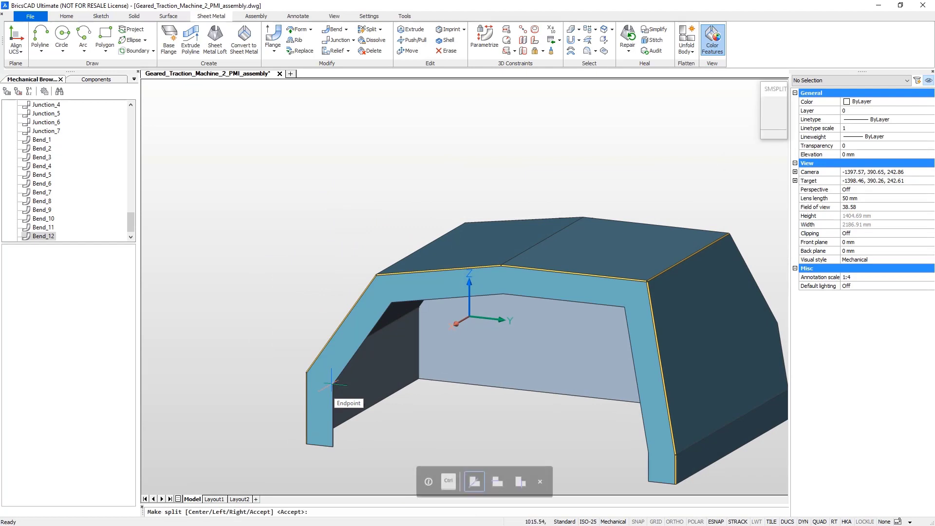
{"action": "key", "text": "Return"}
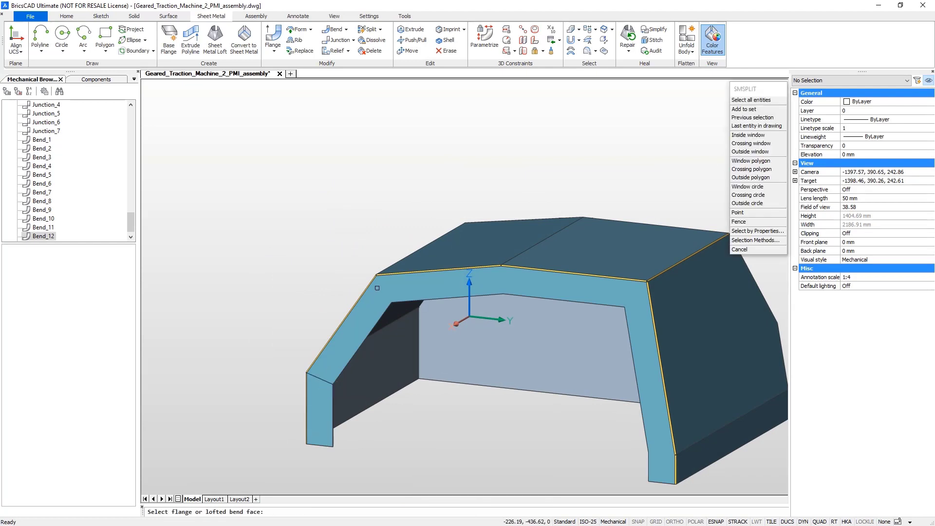
{"action": "left_click", "coordinate": [391, 296]}
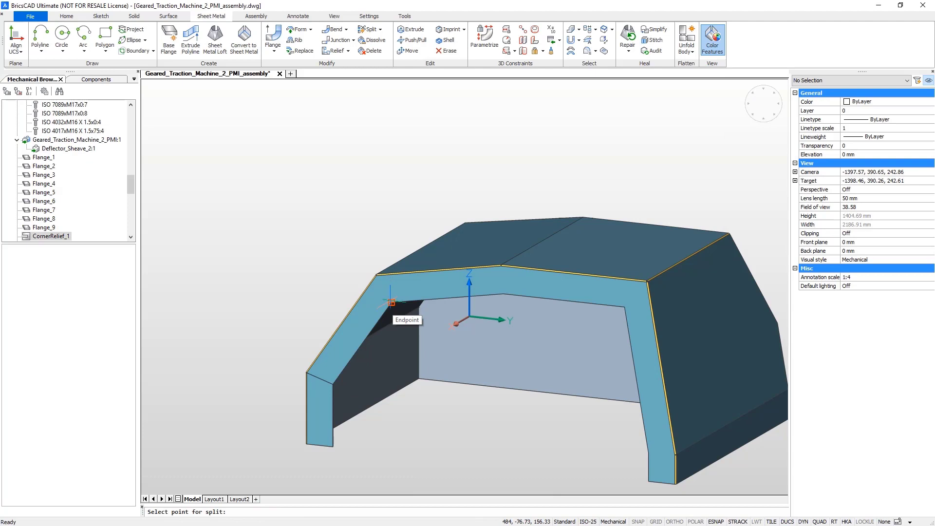
{"action": "left_click", "coordinate": [390, 299]}
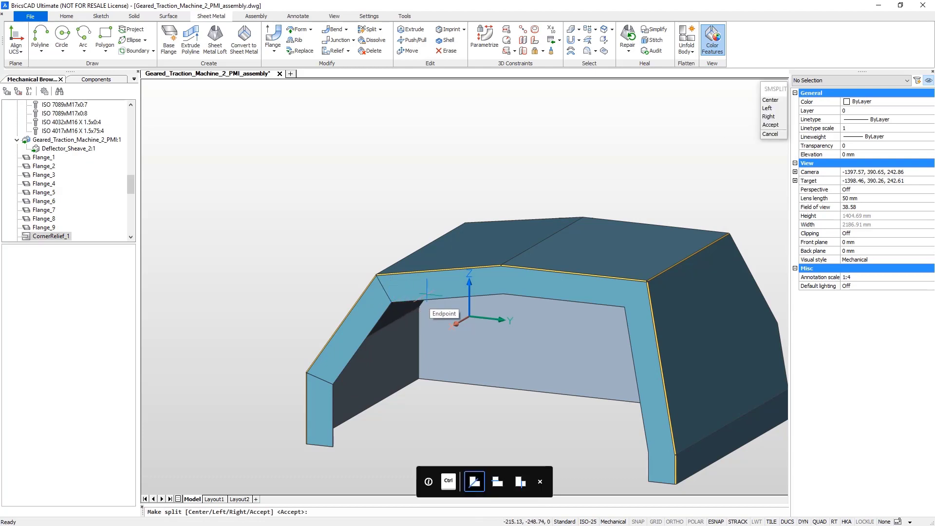
{"action": "key", "text": "Return"}
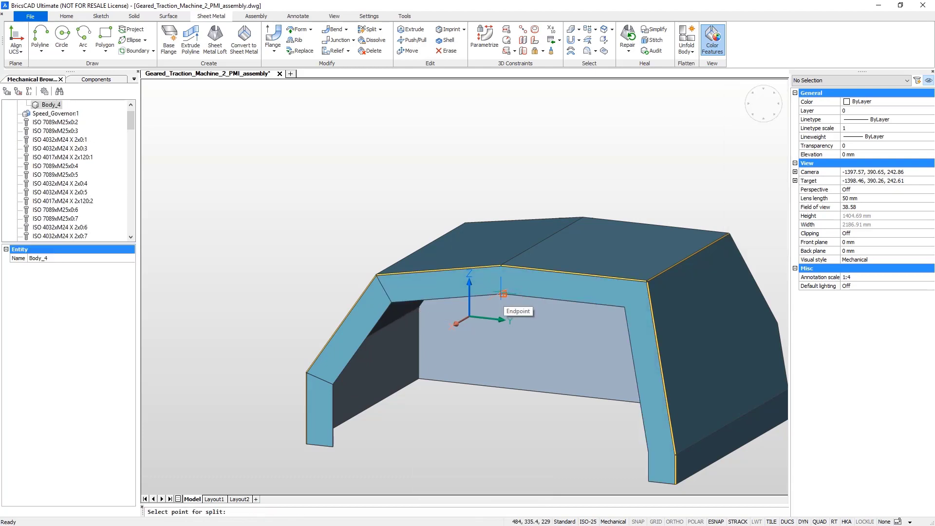
{"action": "left_click", "coordinate": [501, 293]}
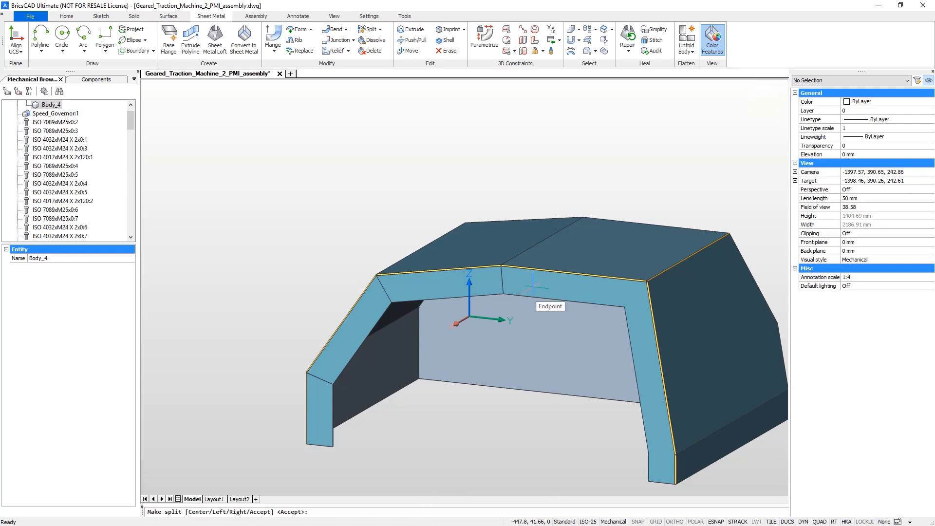
{"action": "key", "text": "Return"}
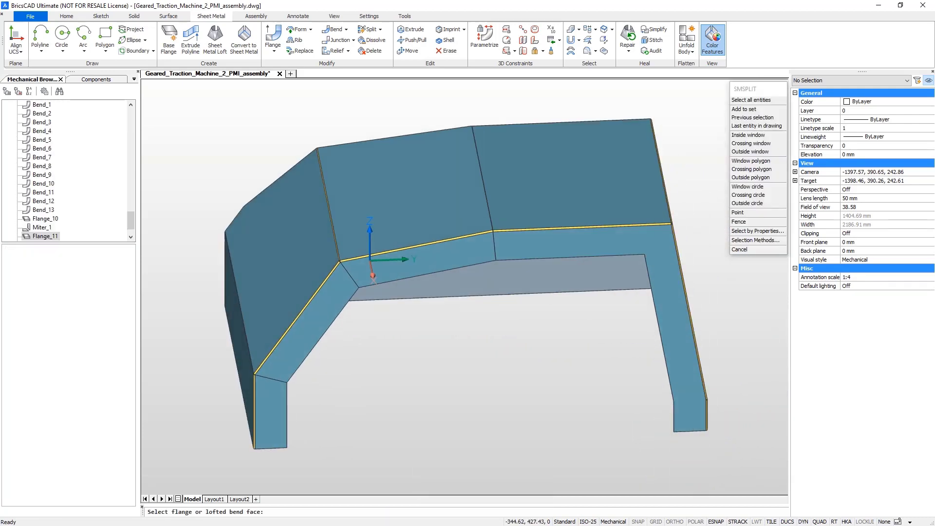
{"action": "scroll", "coordinate": [645, 150], "scroll_direction": "up", "scroll_amount": 2}
{"action": "scroll", "coordinate": [646, 151], "scroll_direction": "up", "scroll_amount": 2}
{"action": "scroll", "coordinate": [646, 151], "scroll_direction": "up", "scroll_amount": 2}
- Split the right flange at its upper-right and bottom endpoints
{"action": "left_click", "coordinate": [646, 151]}
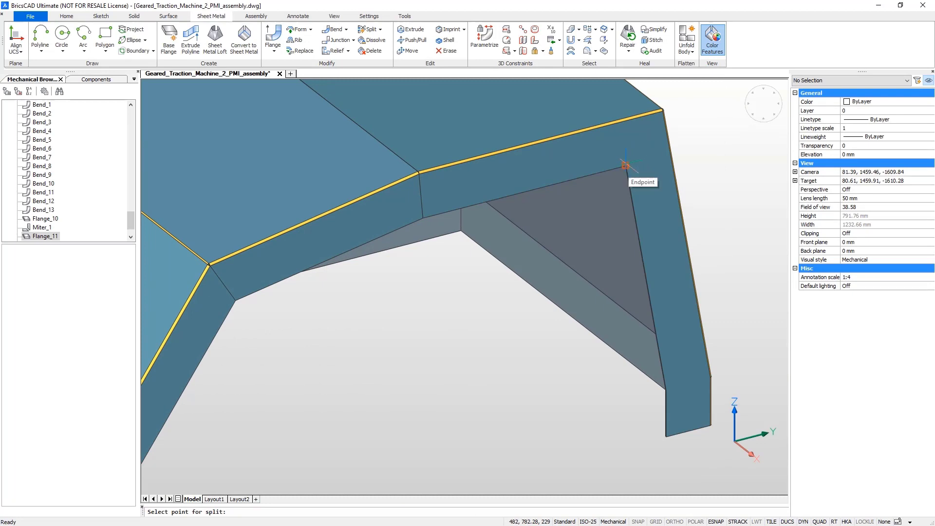
{"action": "left_click", "coordinate": [626, 165]}
{"action": "key", "text": "Return"}
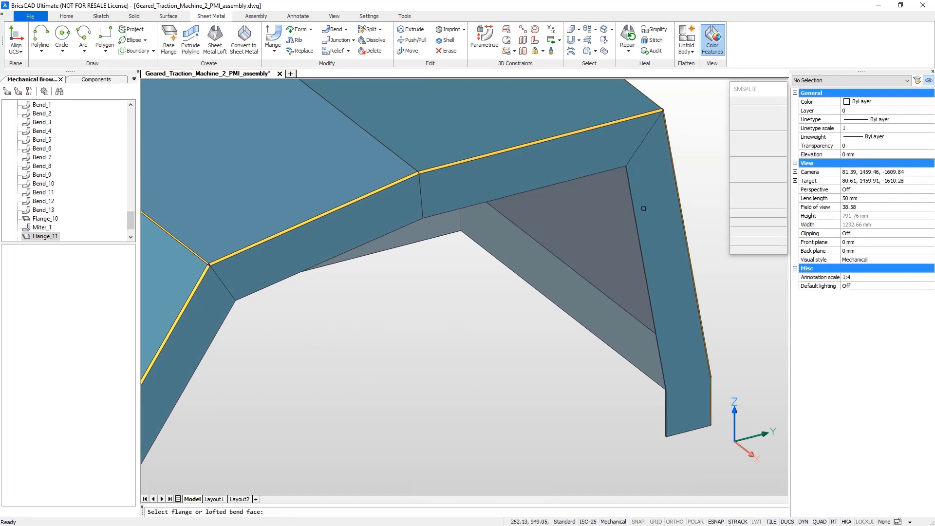
{"action": "left_click", "coordinate": [678, 363]}
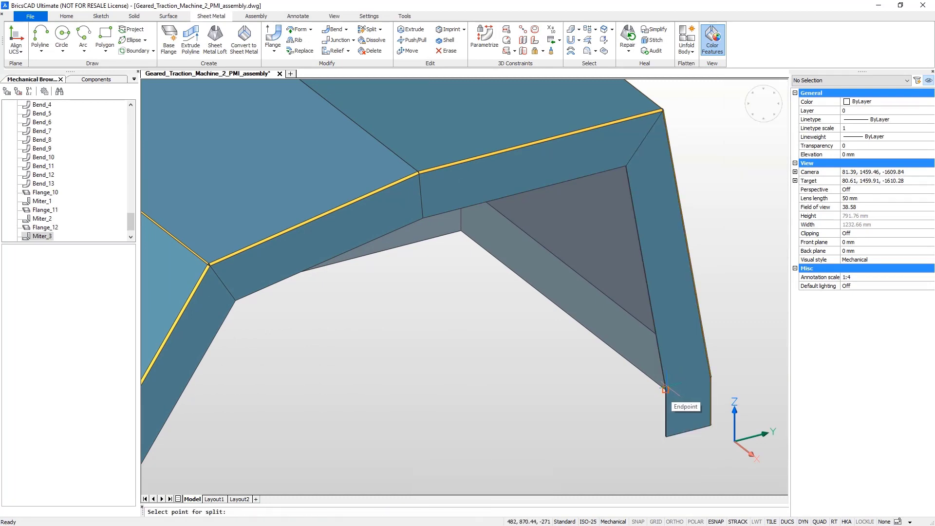
{"action": "left_click", "coordinate": [665, 389]}
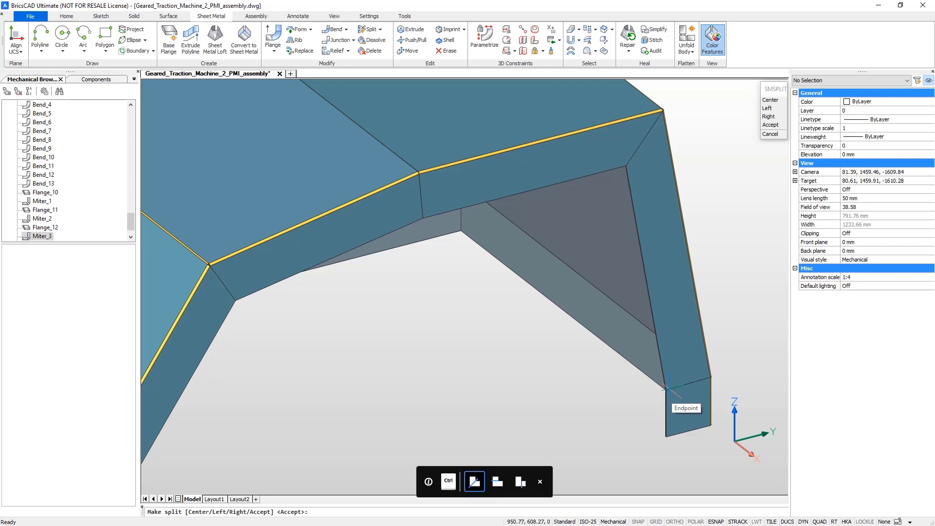
{"action": "key", "text": "Return"}
{"action": "key", "text": "Escape"}
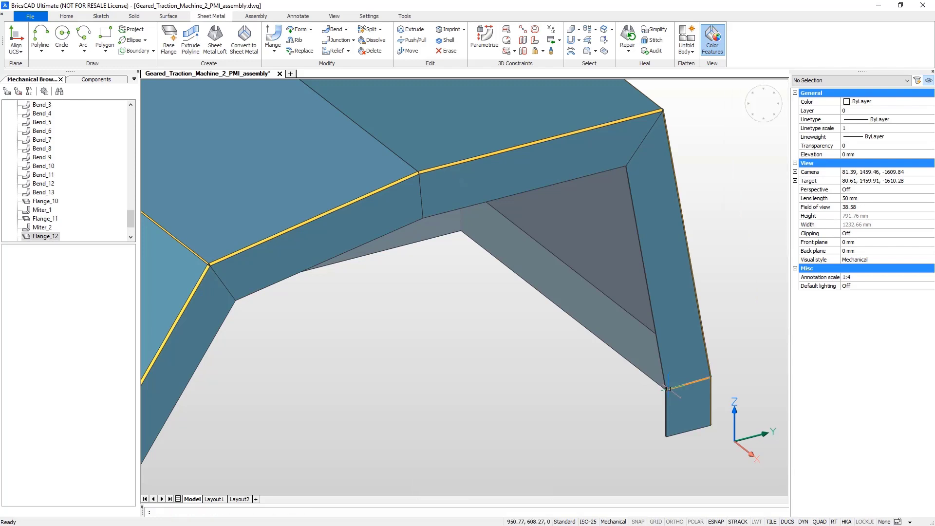
{"action": "scroll", "coordinate": [480, 335], "scroll_direction": "down", "scroll_amount": 3}
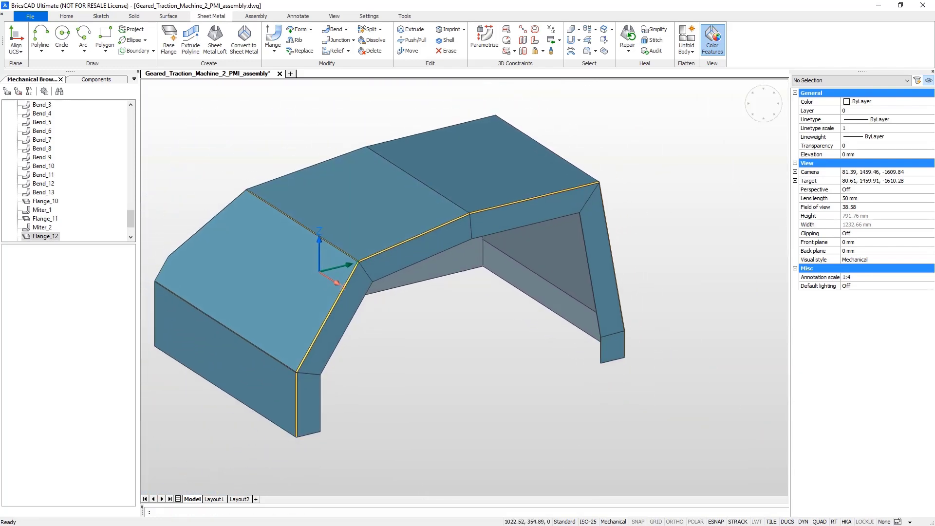
{"action": "scroll", "coordinate": [468, 146], "scroll_direction": "down", "scroll_amount": 3}
{"action": "middle_click_drag", "start_coordinate": [644, 289], "coordinate": [685, 284], "text": "shift"}
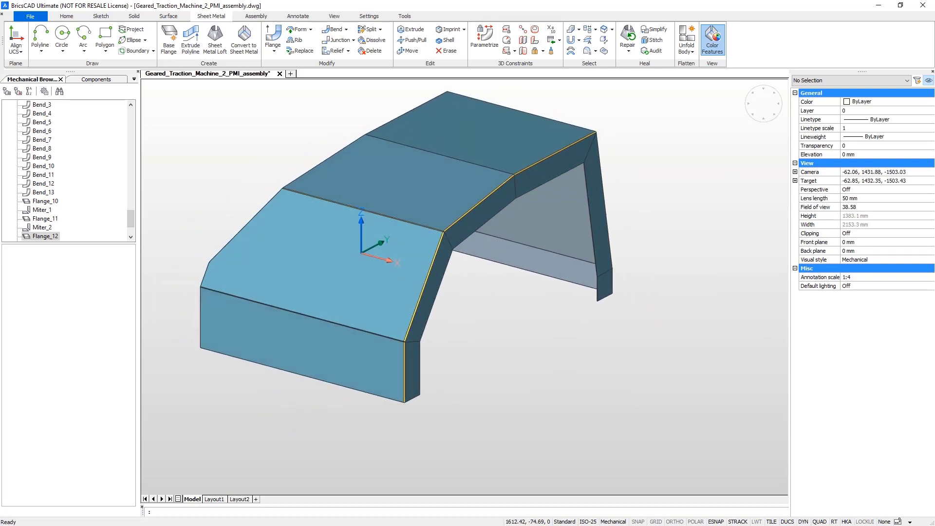
{"action": "left_click", "coordinate": [765, 108]}
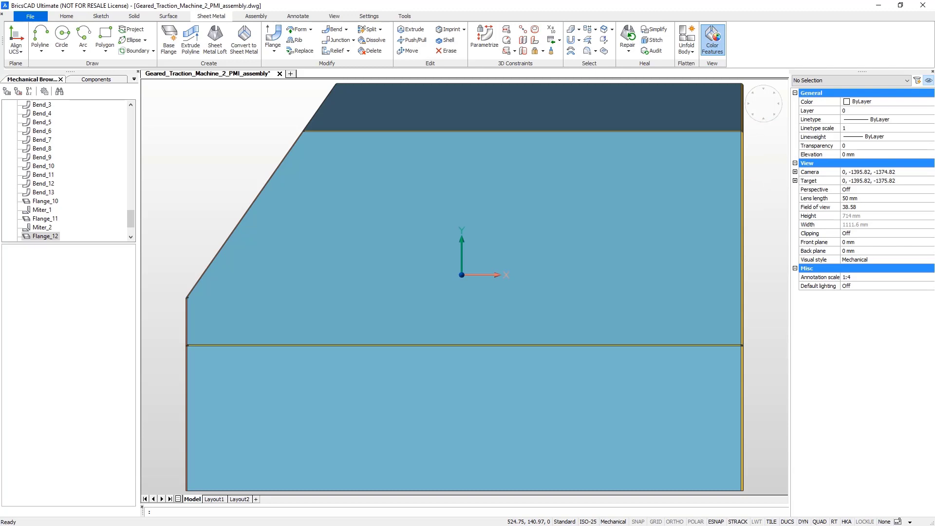
{"action": "middle_click_drag", "start_coordinate": [234, 132], "coordinate": [171, 92], "text": "shift"}
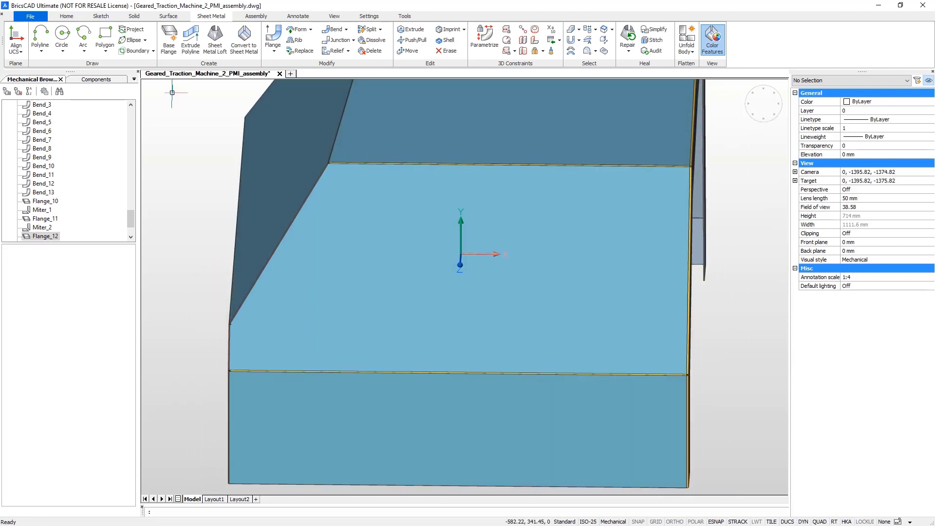
- Array the library Louver component in three rows of six across the sloped top panel
{"action": "left_click", "coordinate": [97, 79]}
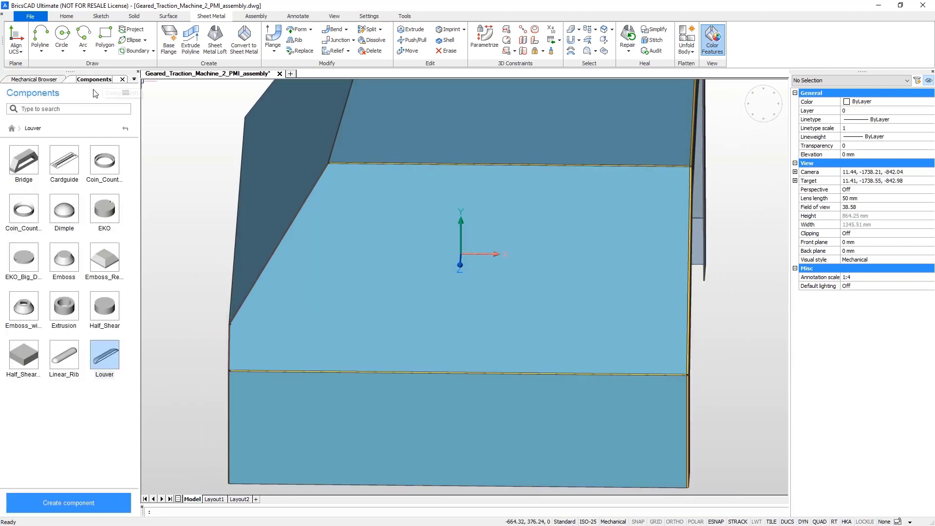
{"action": "left_click", "coordinate": [114, 361]}
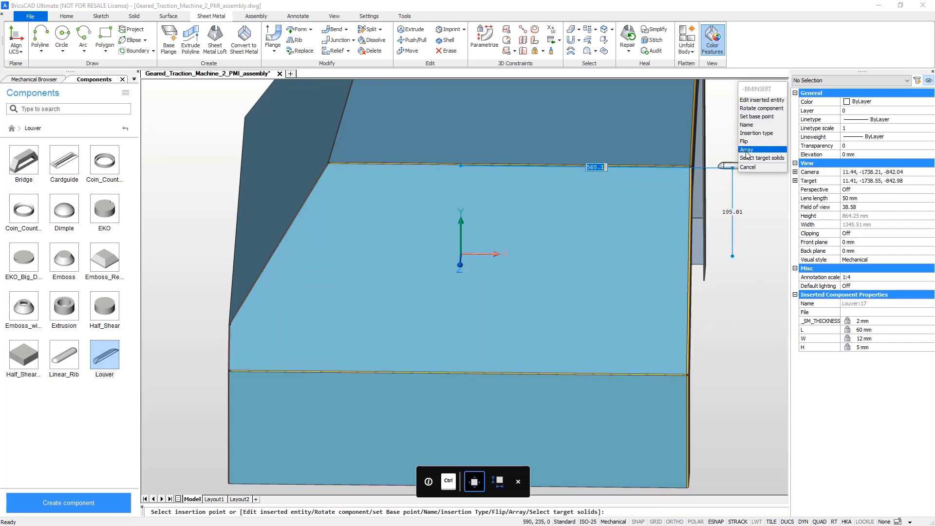
{"action": "left_click", "coordinate": [745, 149]}
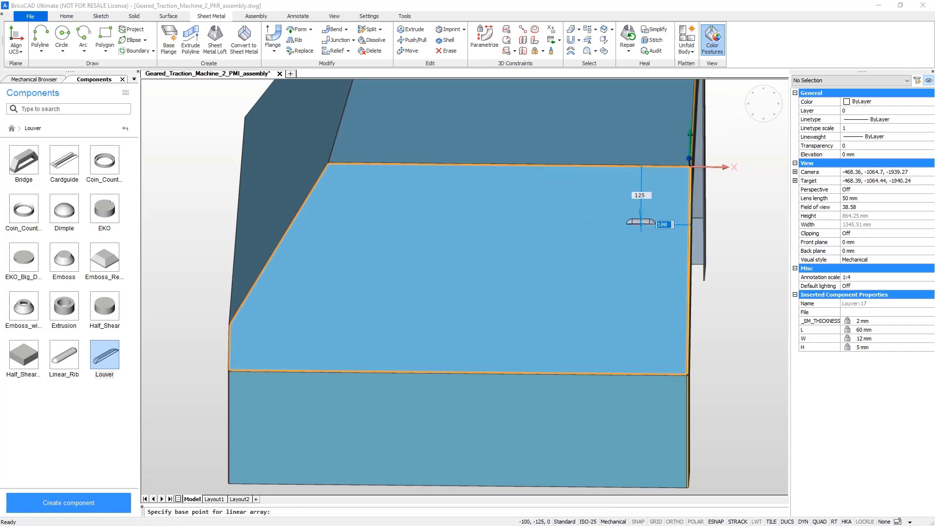
{"action": "left_click", "coordinate": [640, 222]}
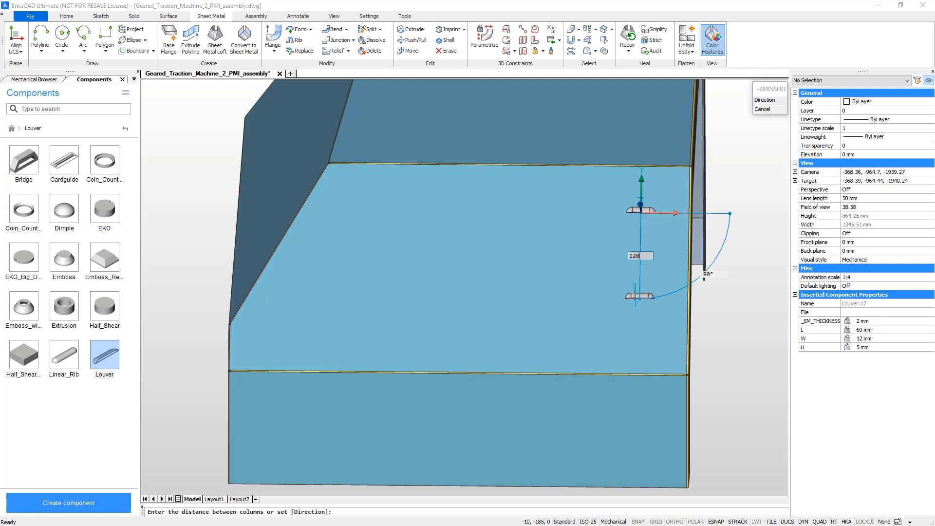
{"action": "left_click", "coordinate": [640, 265]}
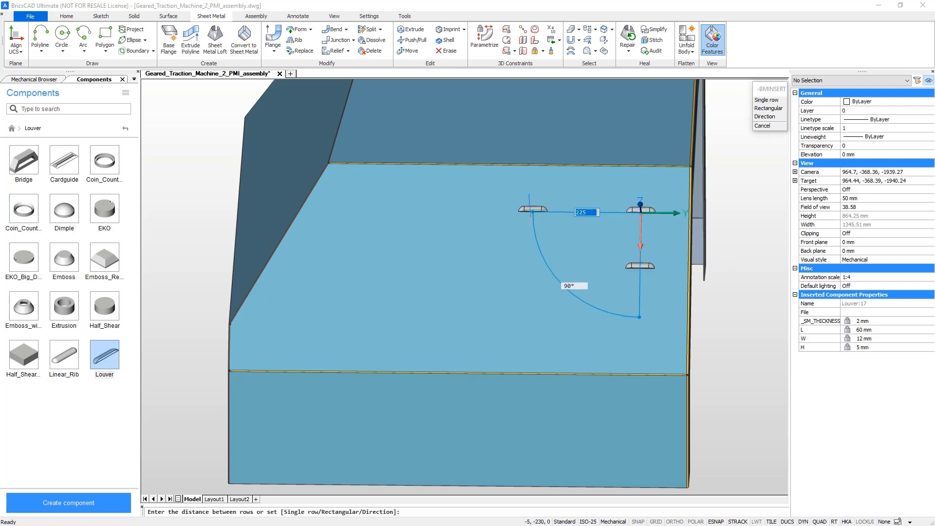
{"action": "left_click", "coordinate": [532, 209]}
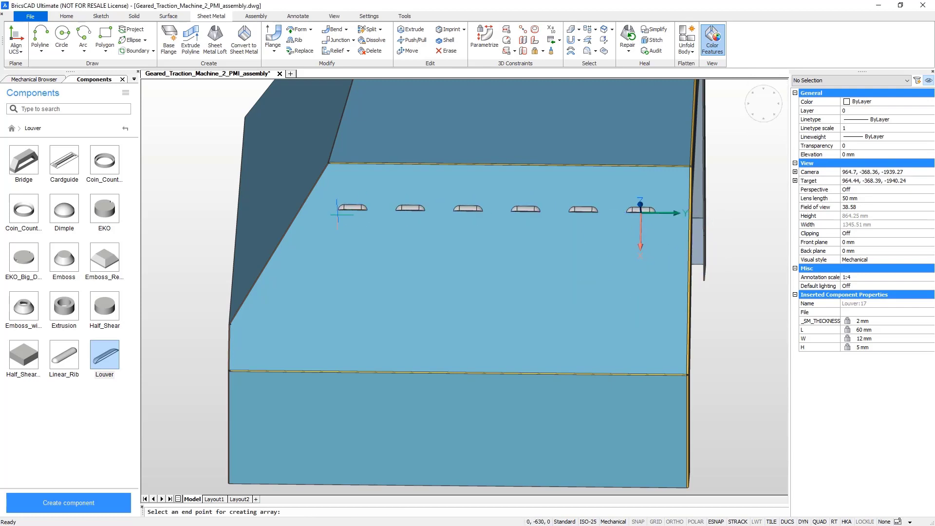
{"action": "left_click", "coordinate": [341, 356]}
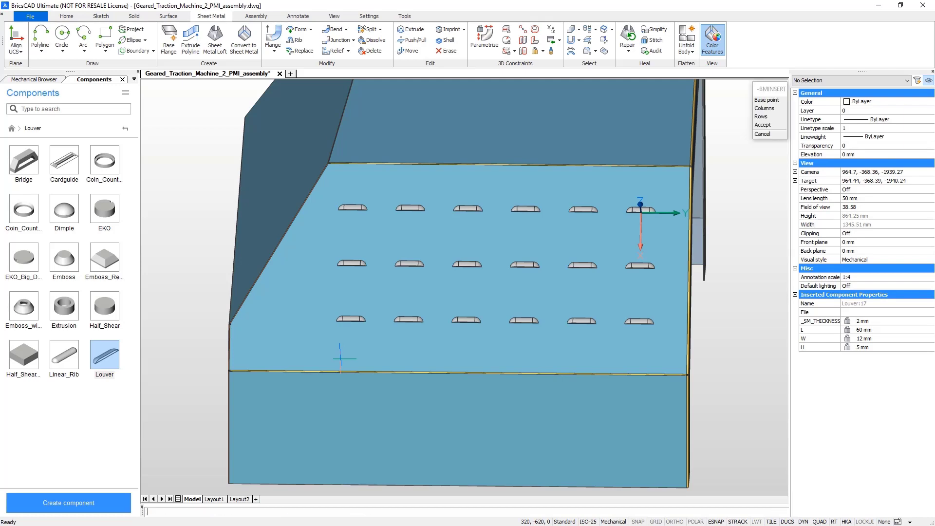
{"action": "key", "text": "Return"}
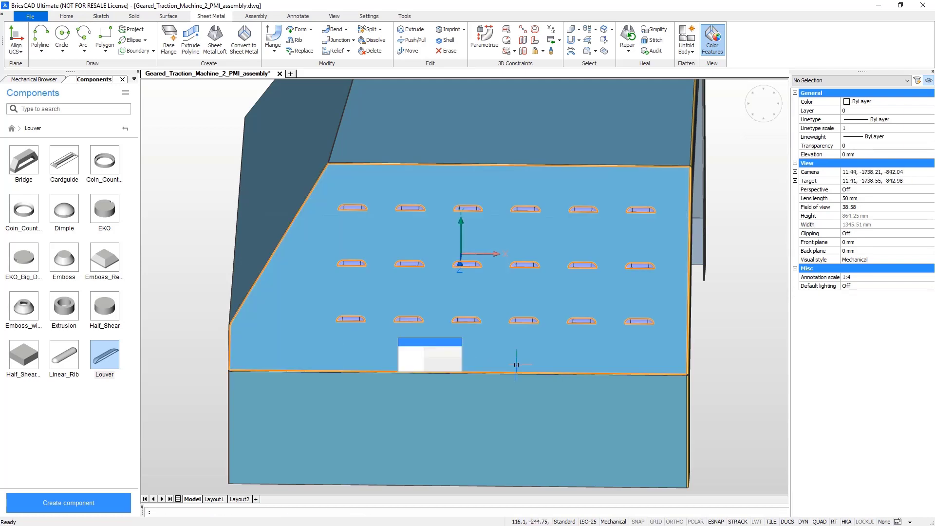
{"action": "left_click", "coordinate": [764, 103]}
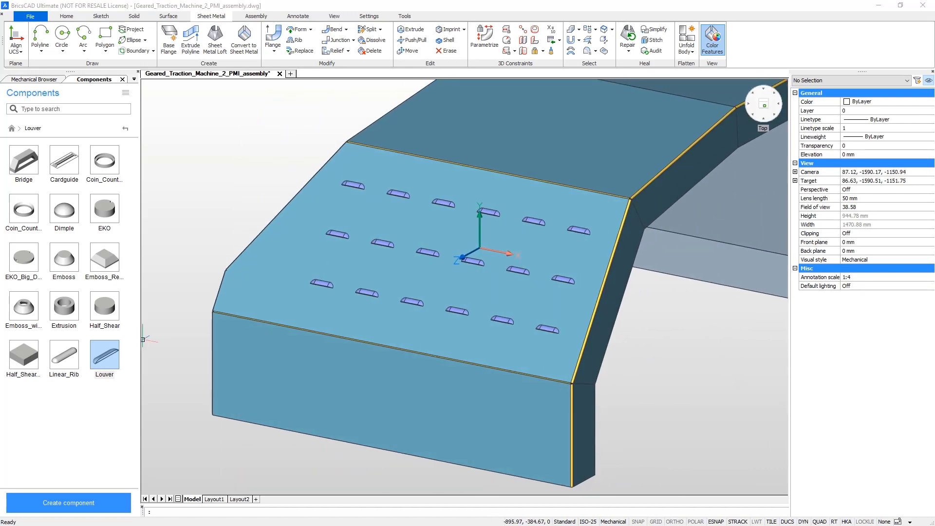
{"action": "left_click", "coordinate": [764, 105]}
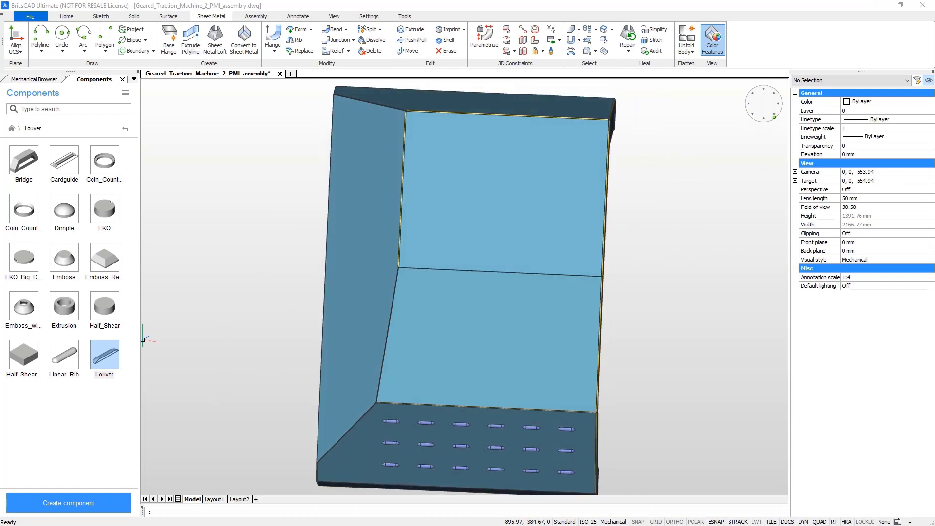
- Add a 90°, 100 mm inward flange along the inner wall's bottom edge
{"action": "left_click", "coordinate": [769, 115]}
{"action": "scroll", "coordinate": [744, 219], "scroll_direction": "up", "scroll_amount": 5}
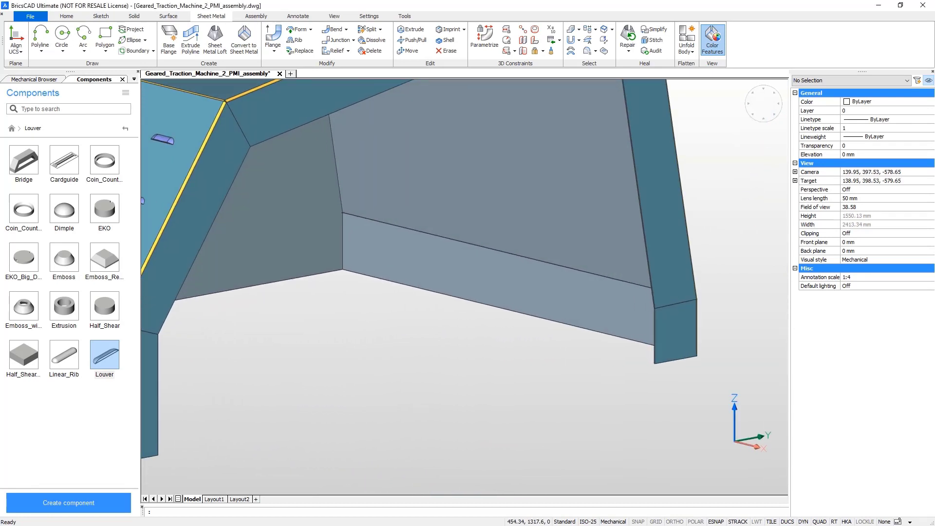
{"action": "middle_click_drag", "start_coordinate": [744, 218], "coordinate": [490, 363], "text": "shift"}
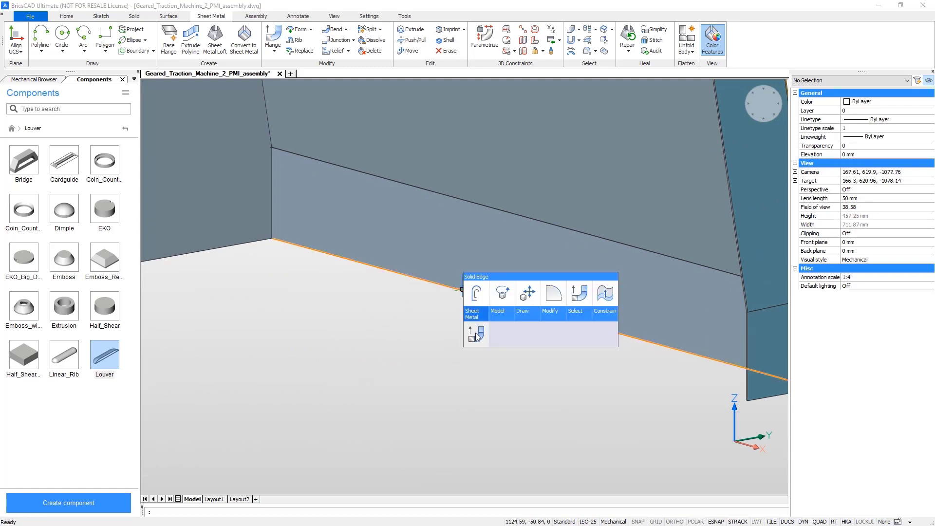
{"action": "left_click", "coordinate": [476, 332]}
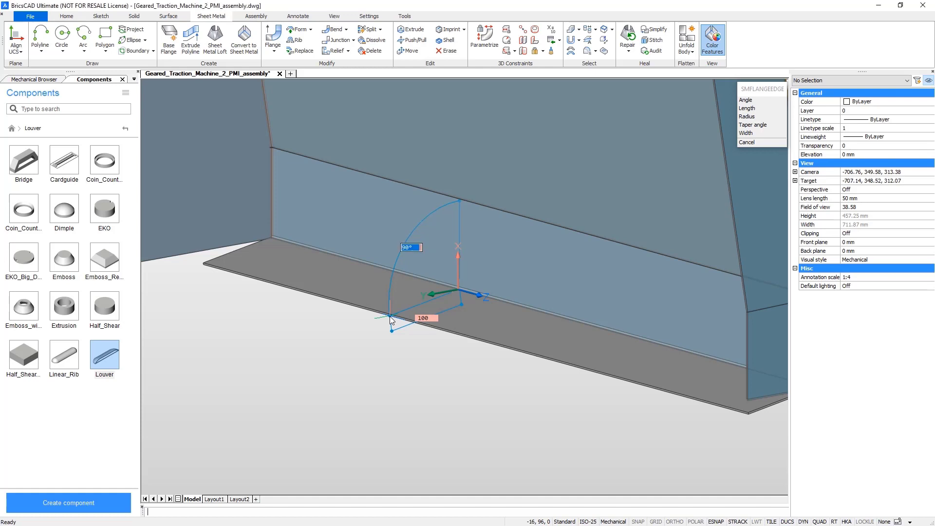
{"action": "key", "text": "Return"}
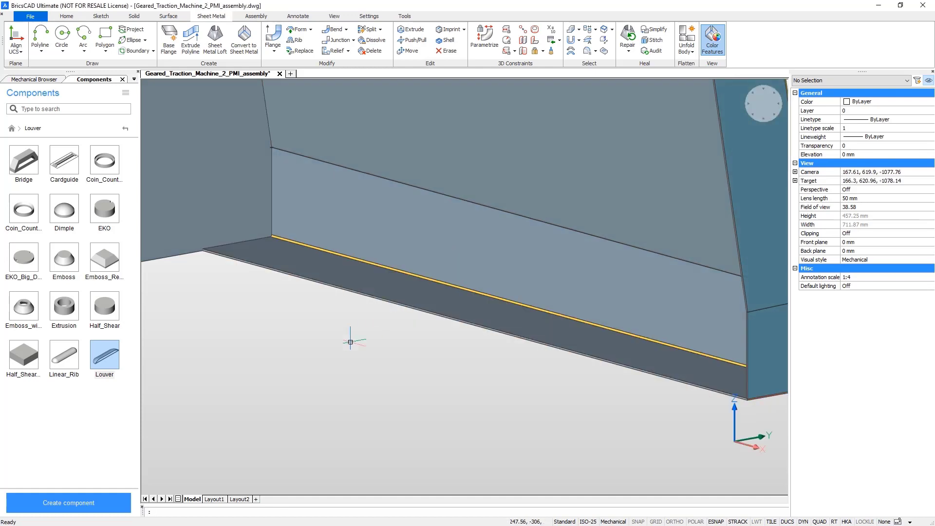
{"action": "scroll", "coordinate": [339, 350], "scroll_direction": "down", "scroll_amount": 10}
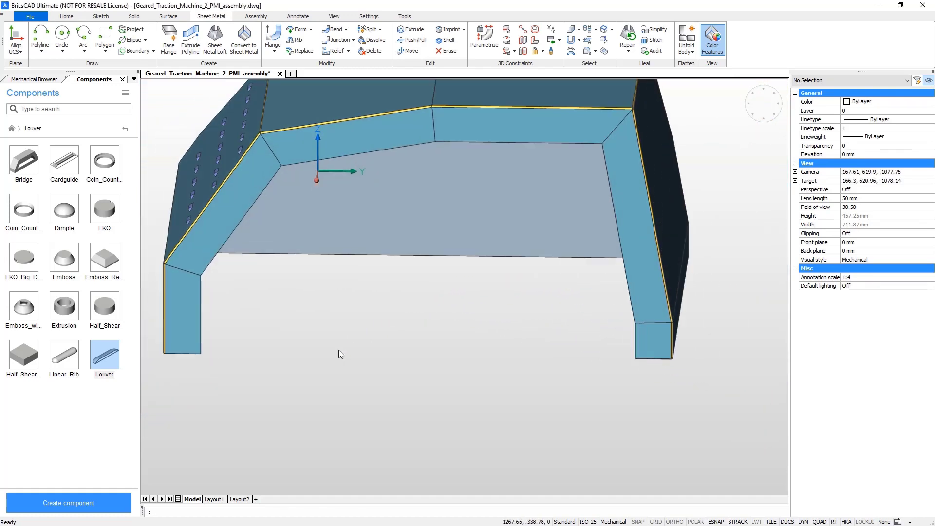
- Flange the louvered wall's bottom edge inward at 90° with 100 mm length
{"action": "middle_click_drag", "start_coordinate": [338, 350], "coordinate": [339, 327], "text": "shift"}
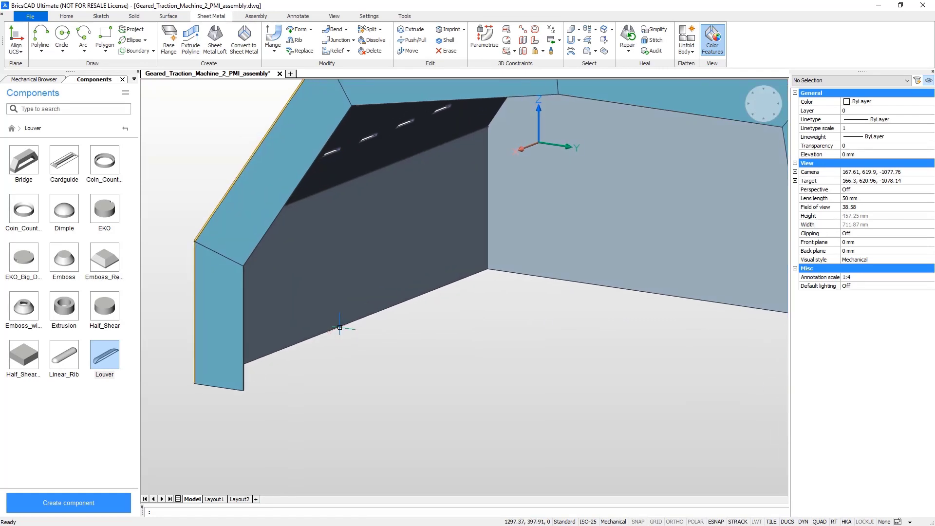
{"action": "left_click", "coordinate": [350, 328]}
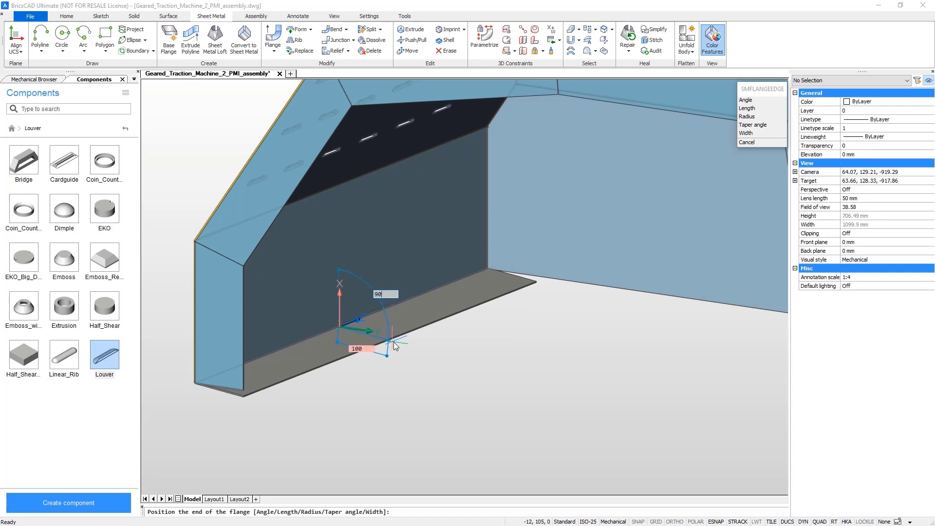
{"action": "key", "text": "Escape"}
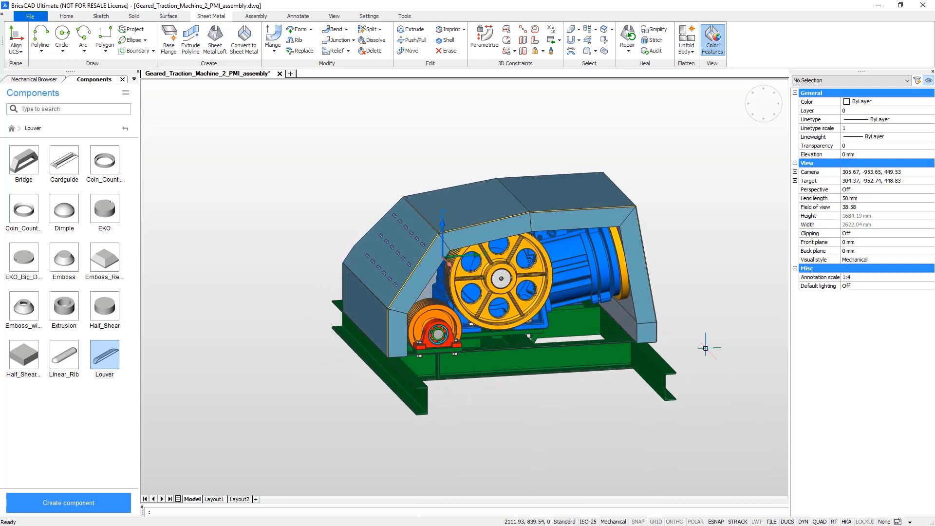
- Set the casing's transparency to 90 in Properties, then deselect it
{"action": "left_click", "coordinate": [652, 319]}
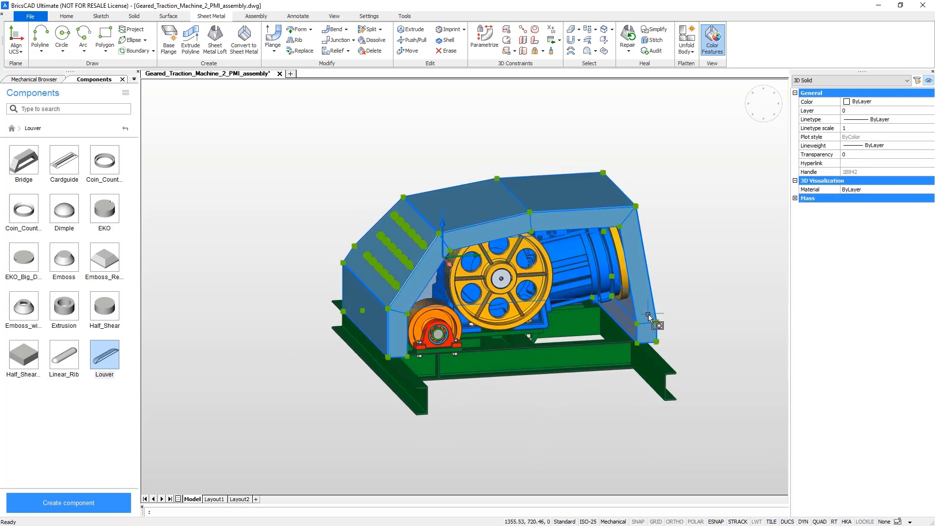
{"action": "left_click", "coordinate": [859, 154]}
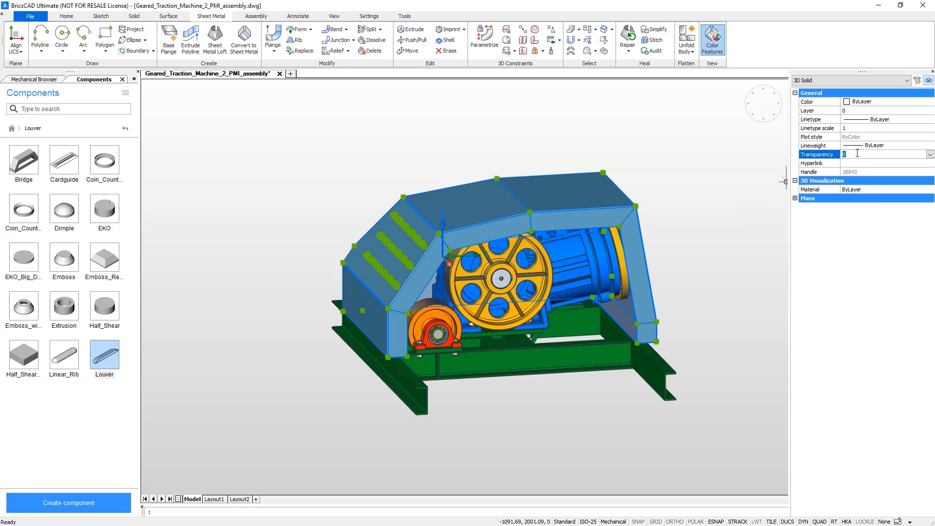
{"action": "type", "text": "90"}
{"action": "key", "text": "Return"}
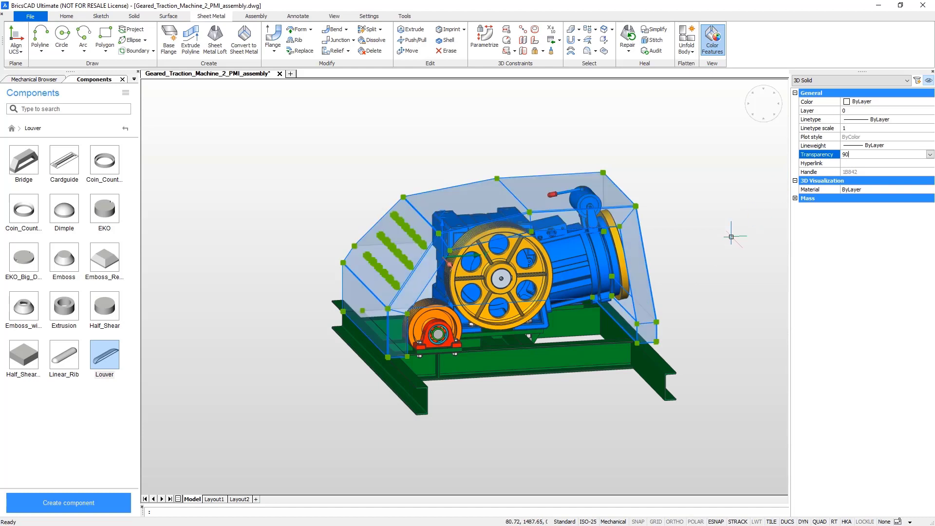
{"action": "key", "text": "Escape"}
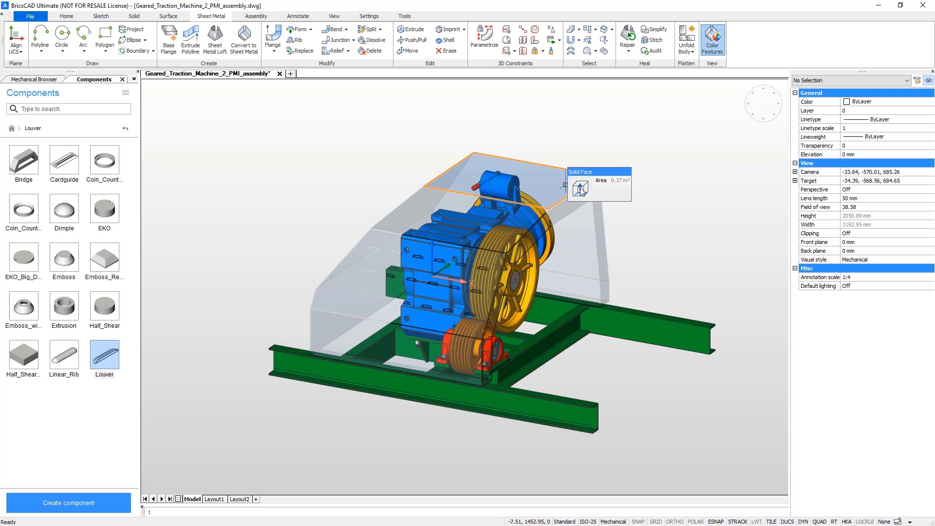
{"action": "mouse_move", "coordinate": [580, 172]}
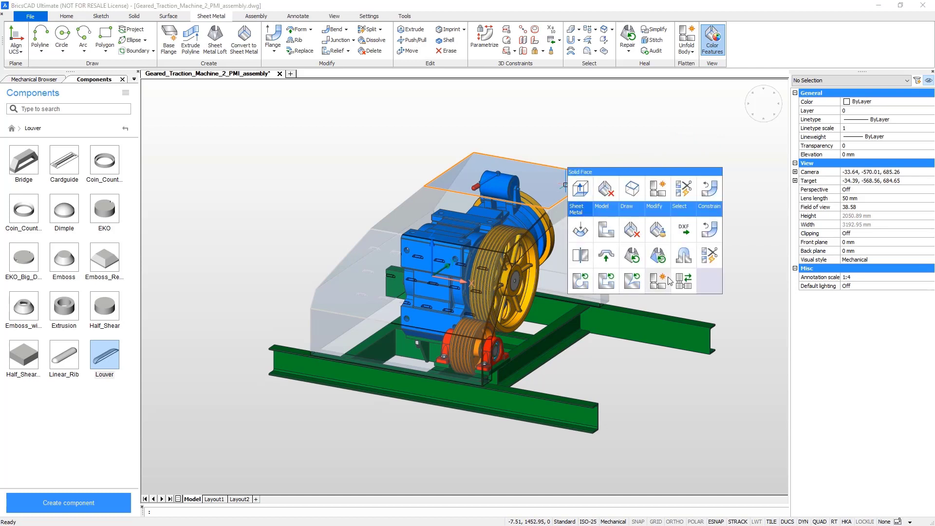
- Unfold the casing, place and keep the flat pattern beside the assembly, then zoom to fit
{"action": "left_click", "coordinate": [668, 277]}
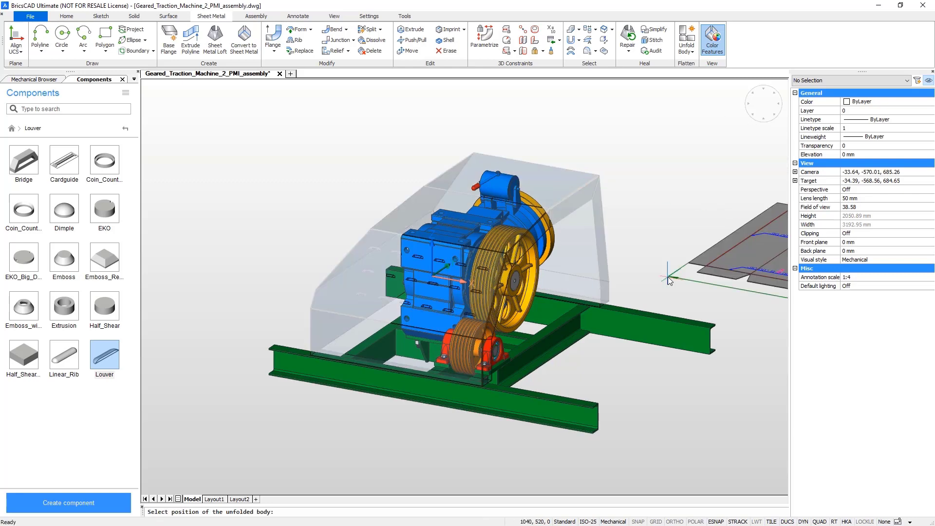
{"action": "middle_click_drag", "start_coordinate": [668, 277], "coordinate": [643, 344], "text": "shift"}
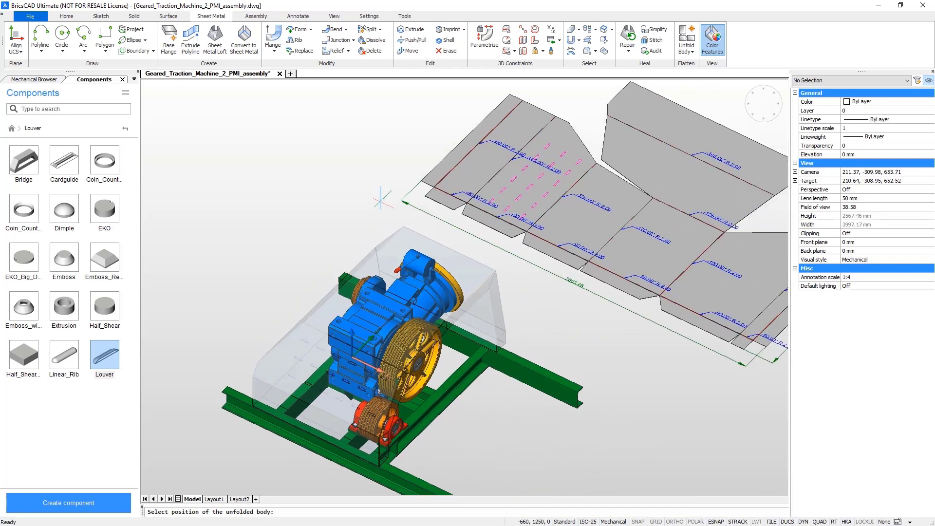
{"action": "left_click", "coordinate": [329, 197]}
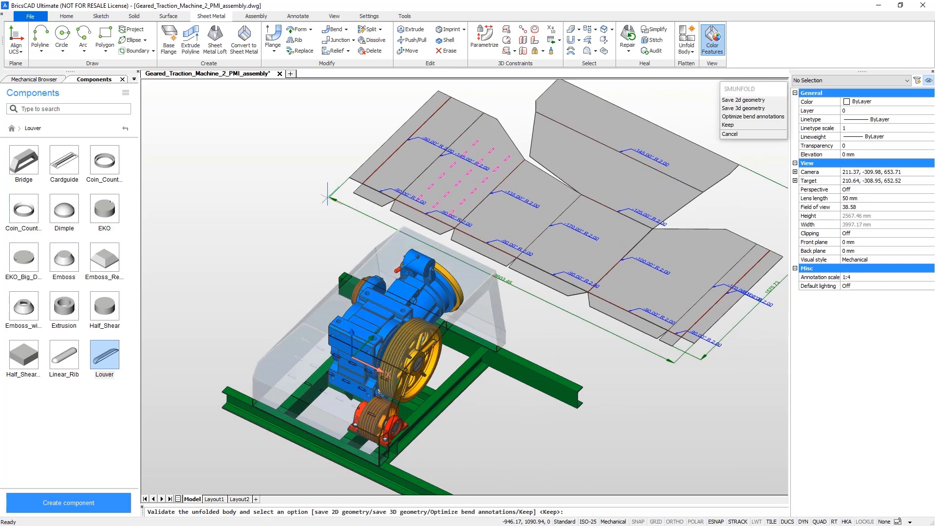
{"action": "key", "text": "Return"}
{"action": "middle_click", "coordinate": [327, 198]}
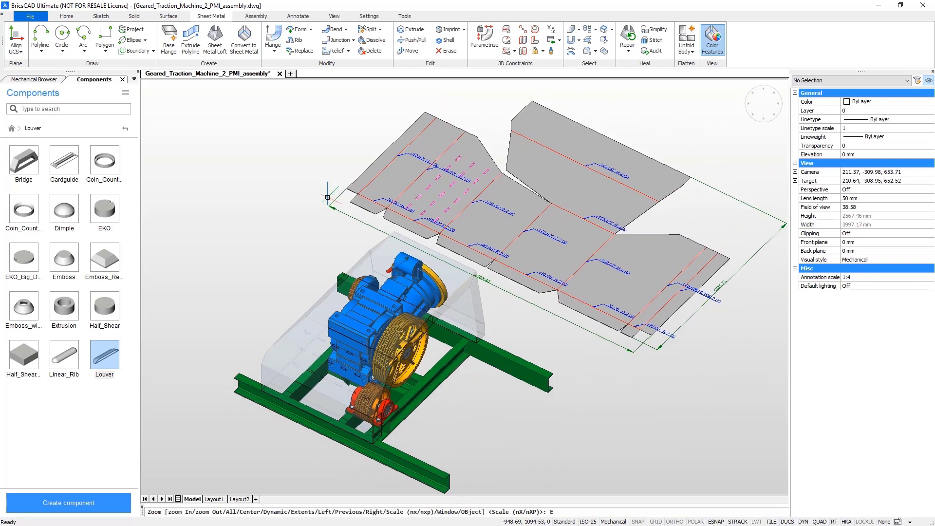